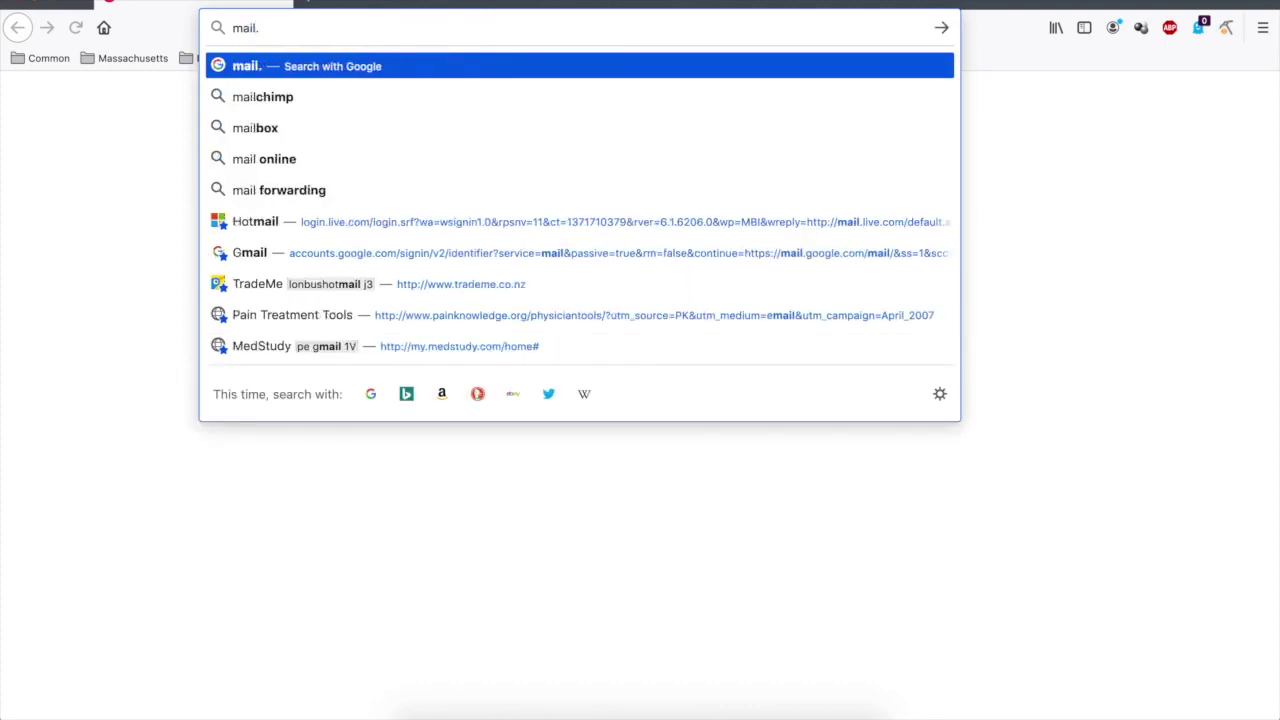
Load mail.google.com in Firefox and start creating a new Google account
{"action": "type", "text": "goog"}
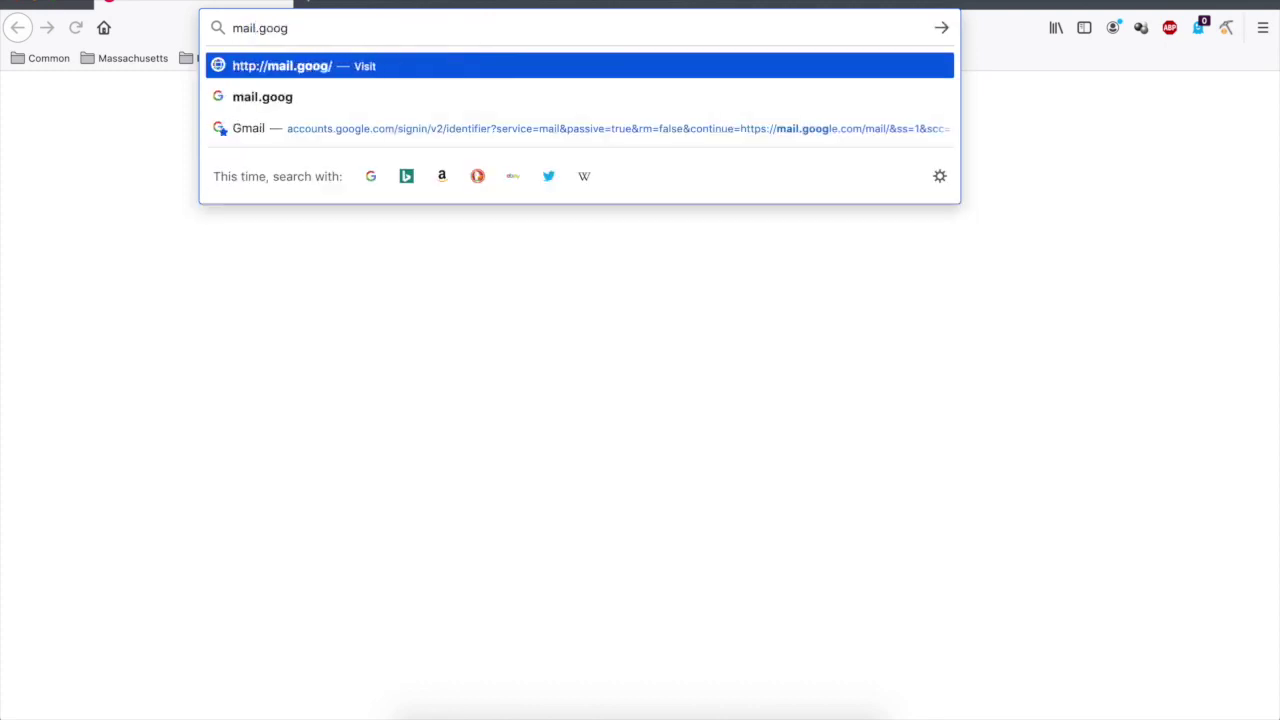
{"action": "type", "text": "le.com"}
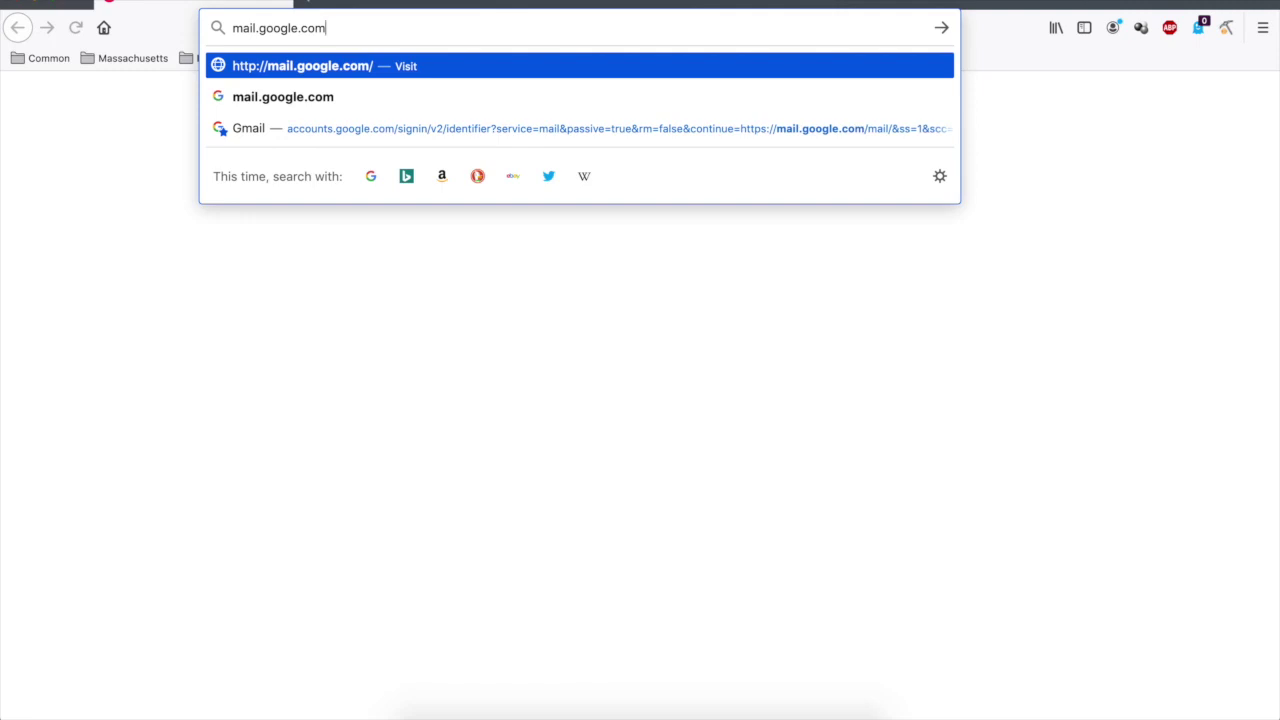
{"action": "key", "text": "Return"}
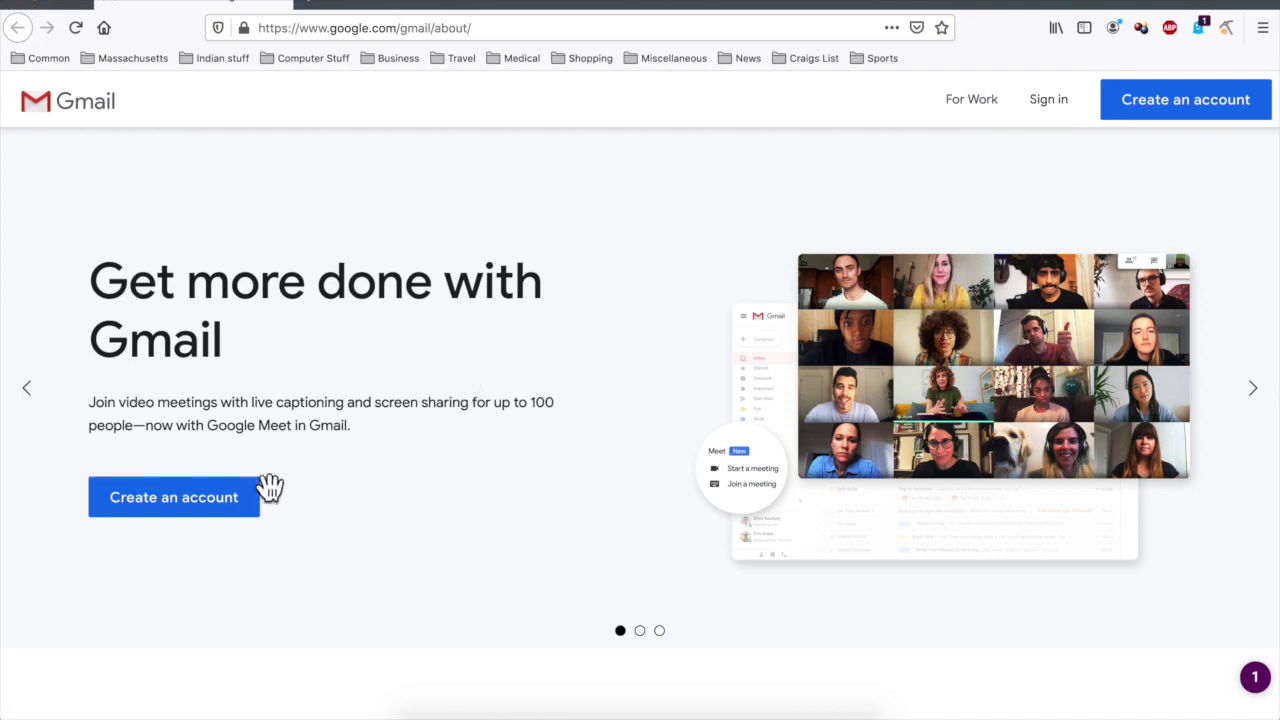
{"action": "left_click", "coordinate": [230, 508]}
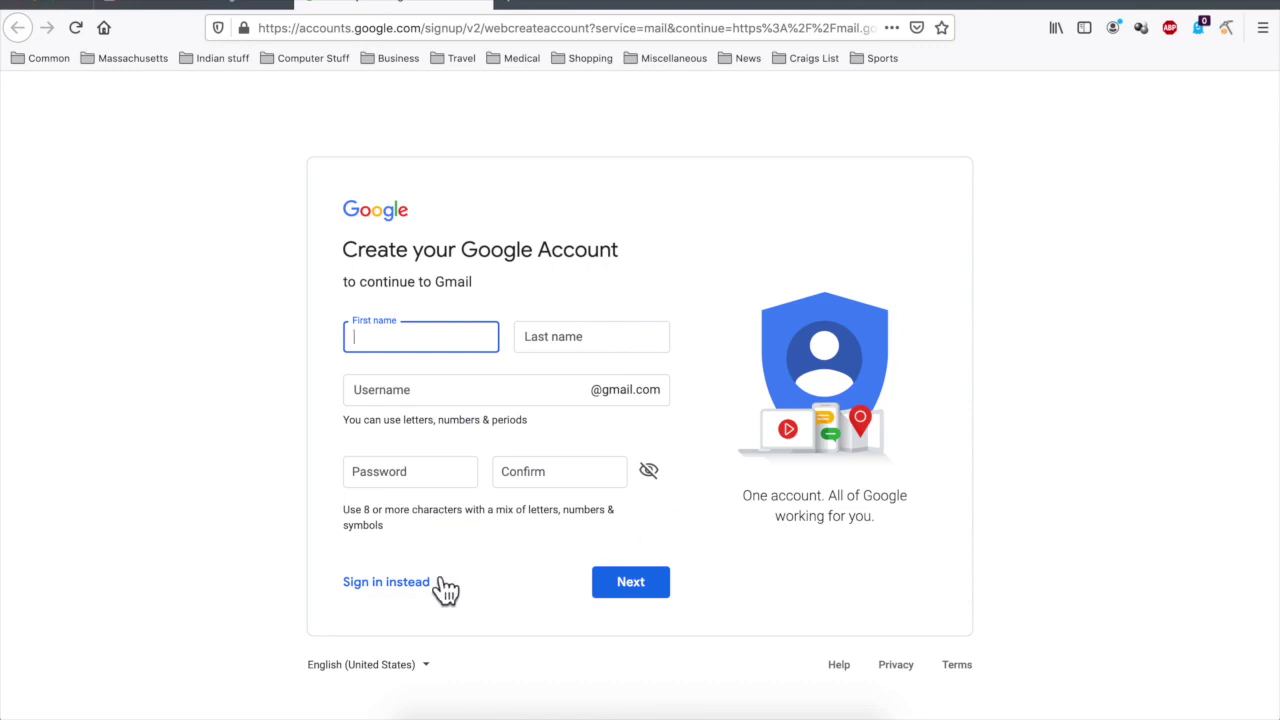
Switch from the Google sign-up form to the Gmail sign-in page
{"action": "left_click", "coordinate": [410, 583]}
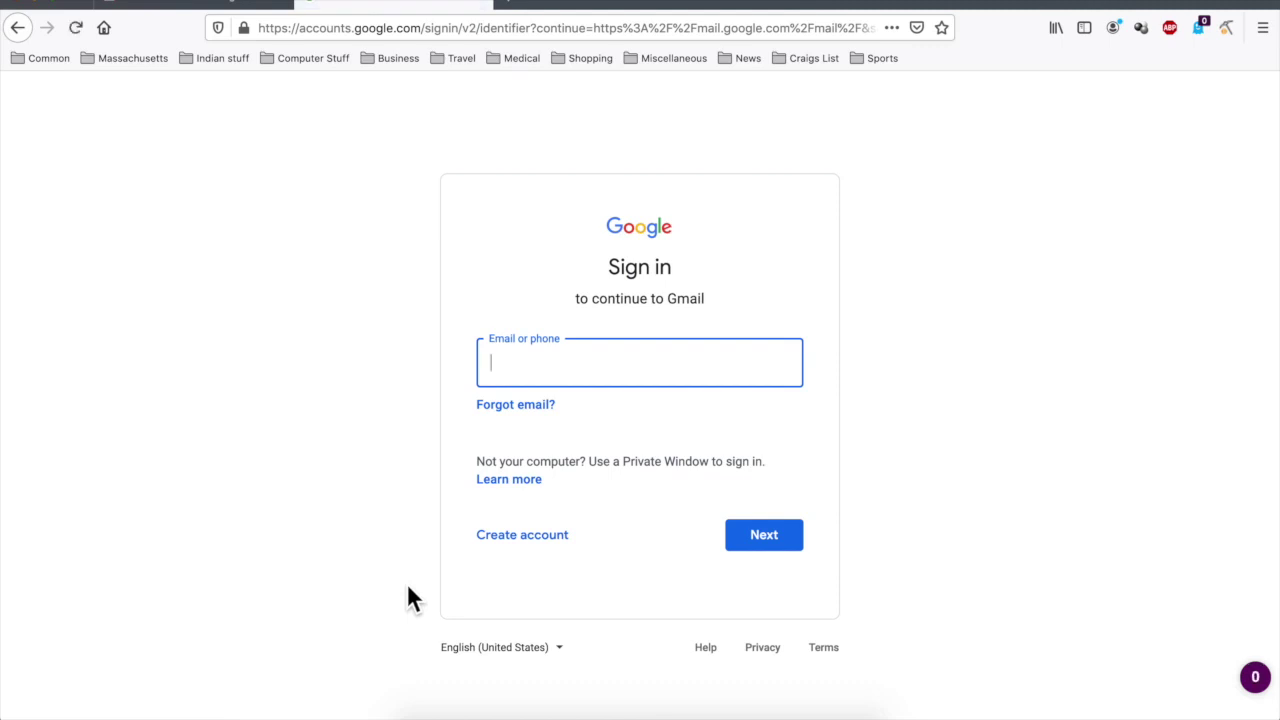
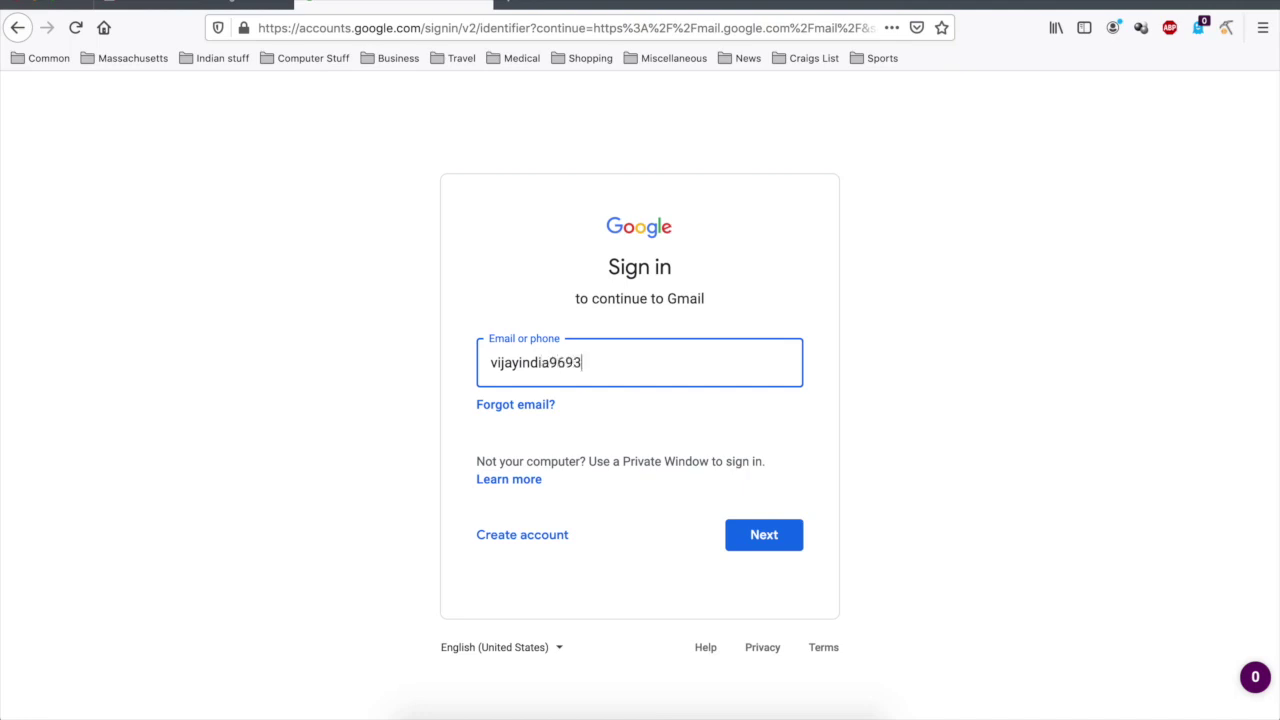
{"action": "left_click", "coordinate": [778, 541]}
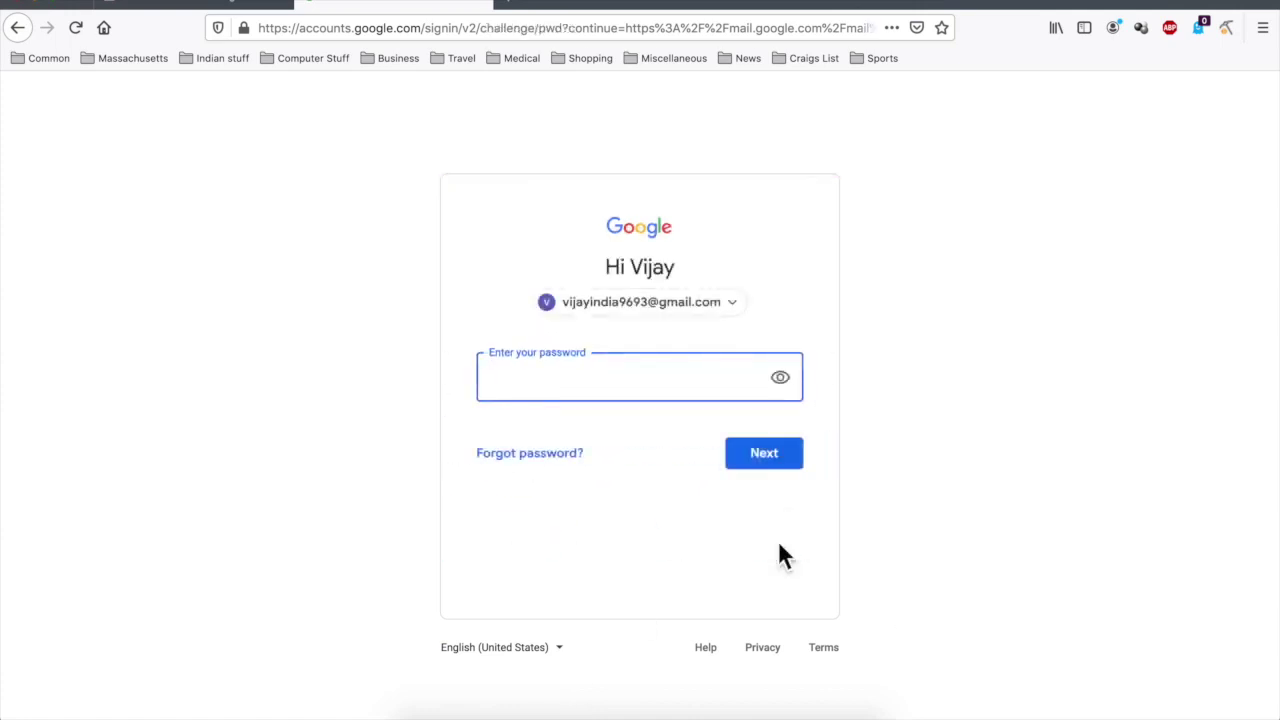
{"action": "type", "text": "••••"}
{"action": "type", "text": "••••••"}
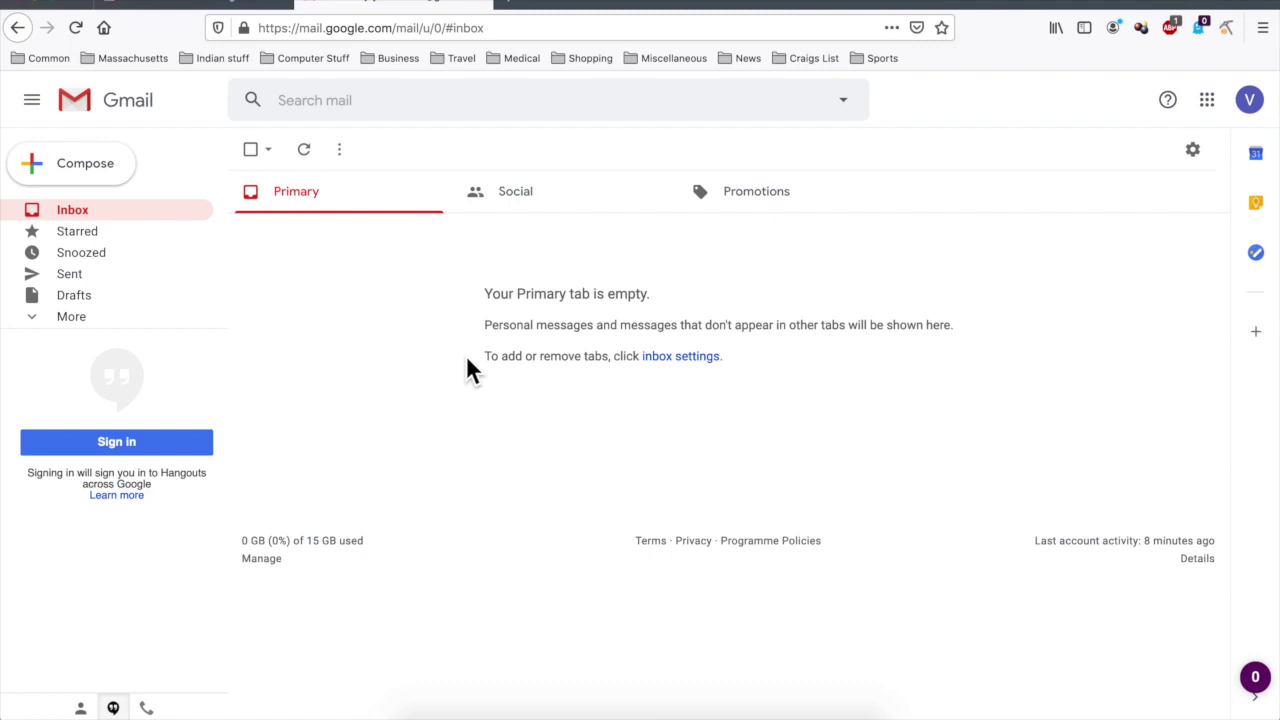
Open Google Drive from Gmail's Google apps grid
{"action": "left_click", "coordinate": [1222, 110]}
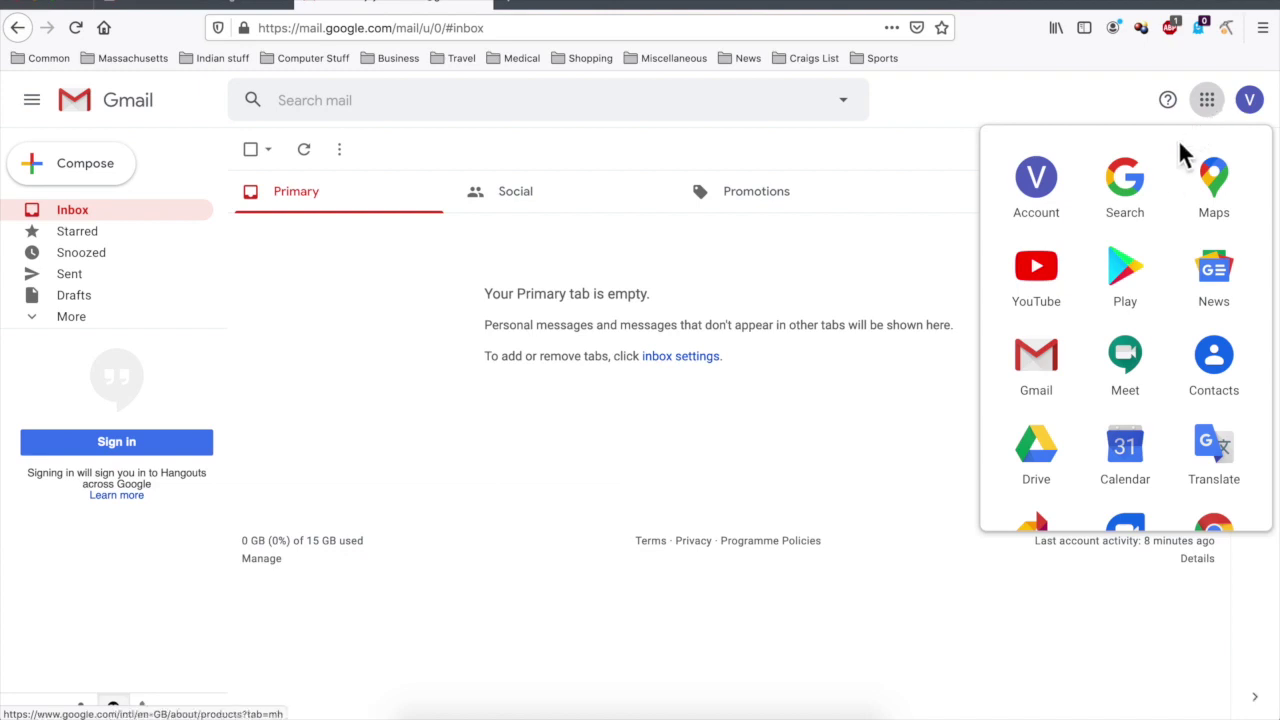
{"action": "left_click", "coordinate": [1050, 462]}
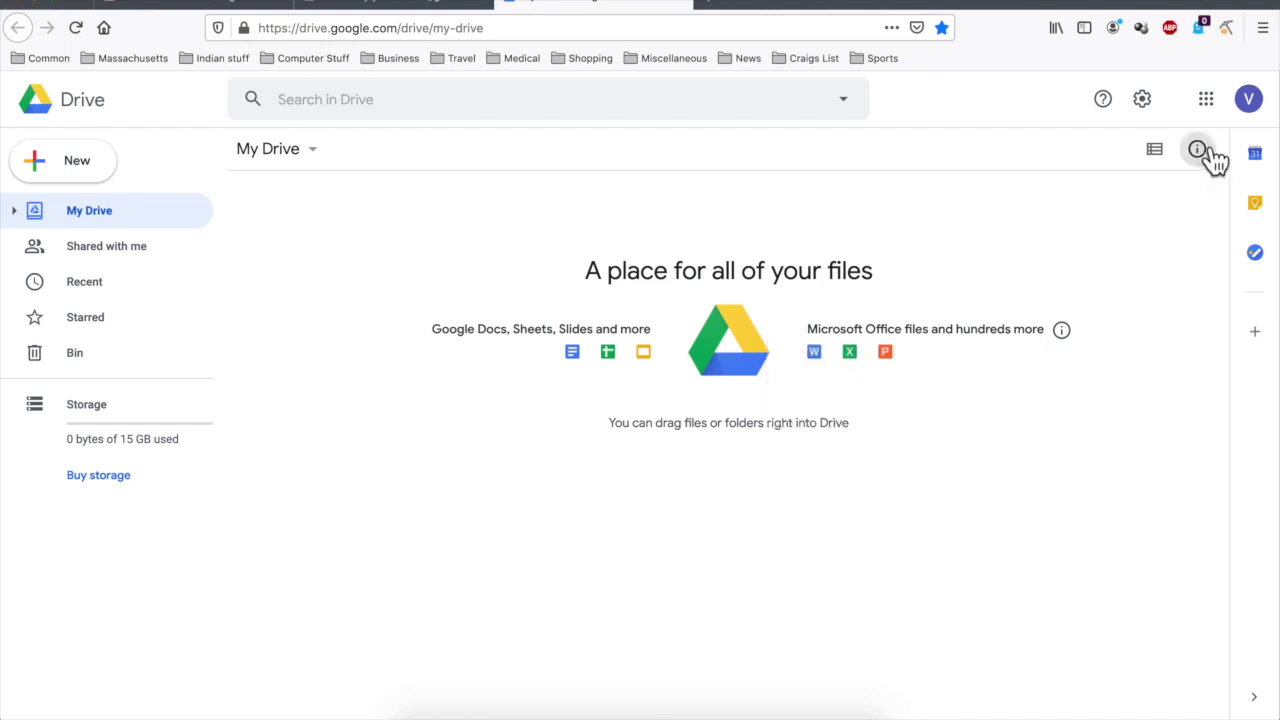
{"action": "left_click", "coordinate": [1158, 112]}
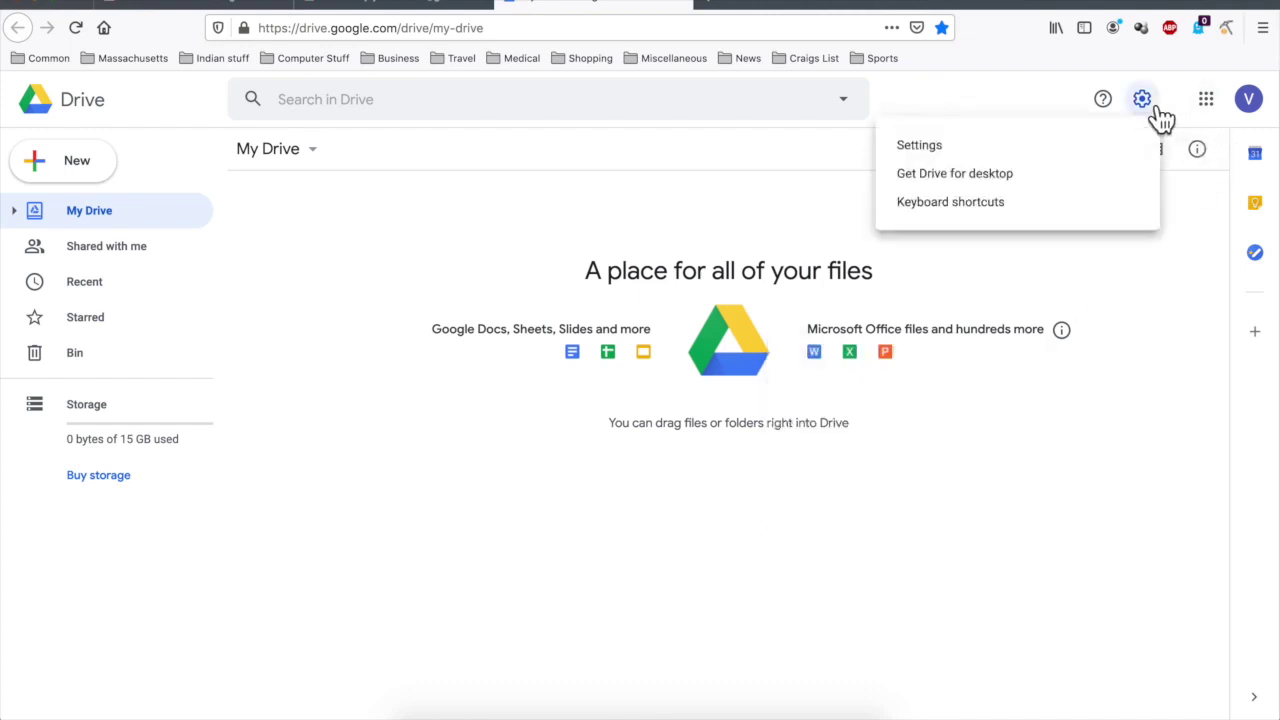
{"action": "left_click", "coordinate": [962, 148]}
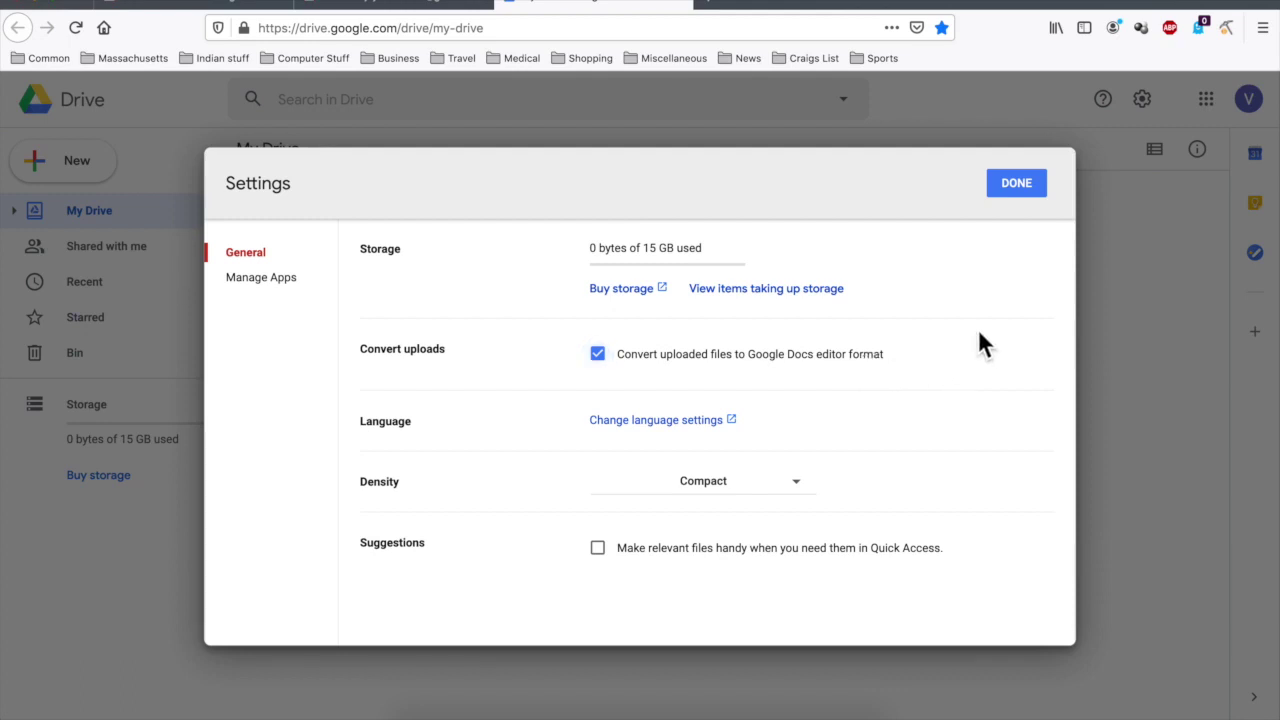
{"action": "left_click", "coordinate": [1027, 190]}
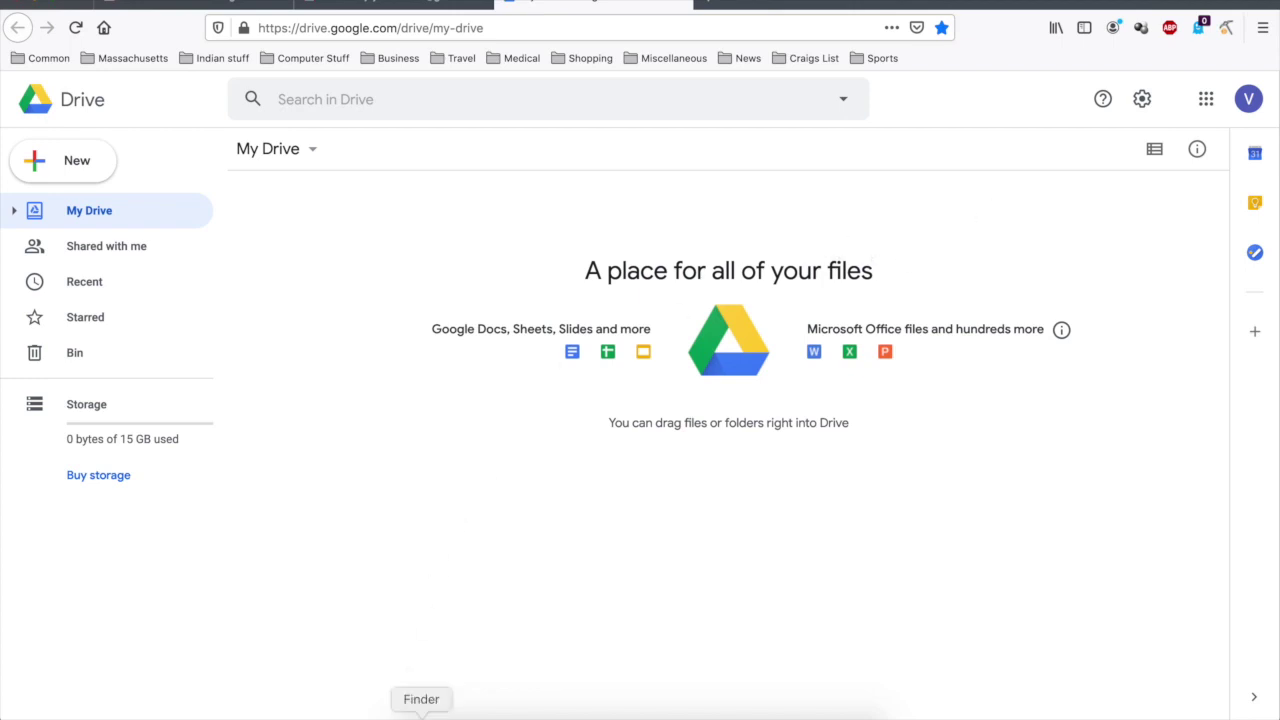
Upload index.html from MainDrive > 1ActiveFiles > Drive_W into My Drive by dragging it from Finder
{"action": "left_click", "coordinate": [421, 712]}
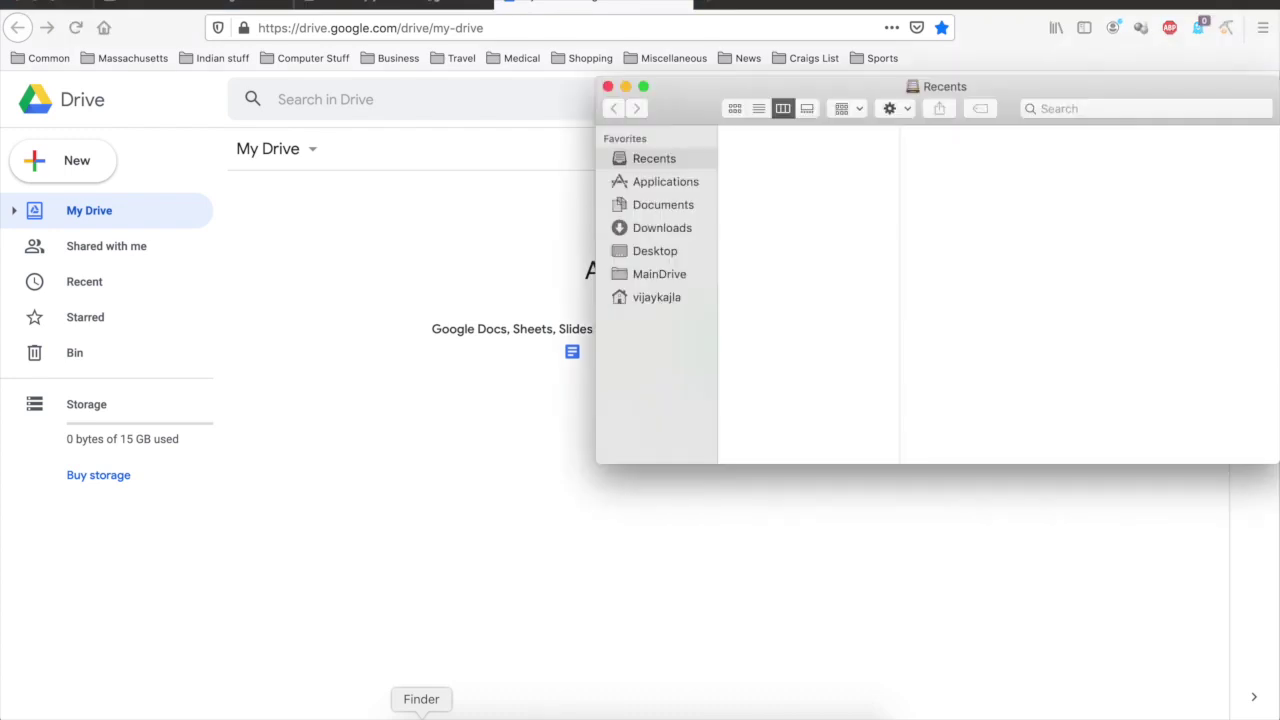
{"action": "left_click", "coordinate": [669, 277]}
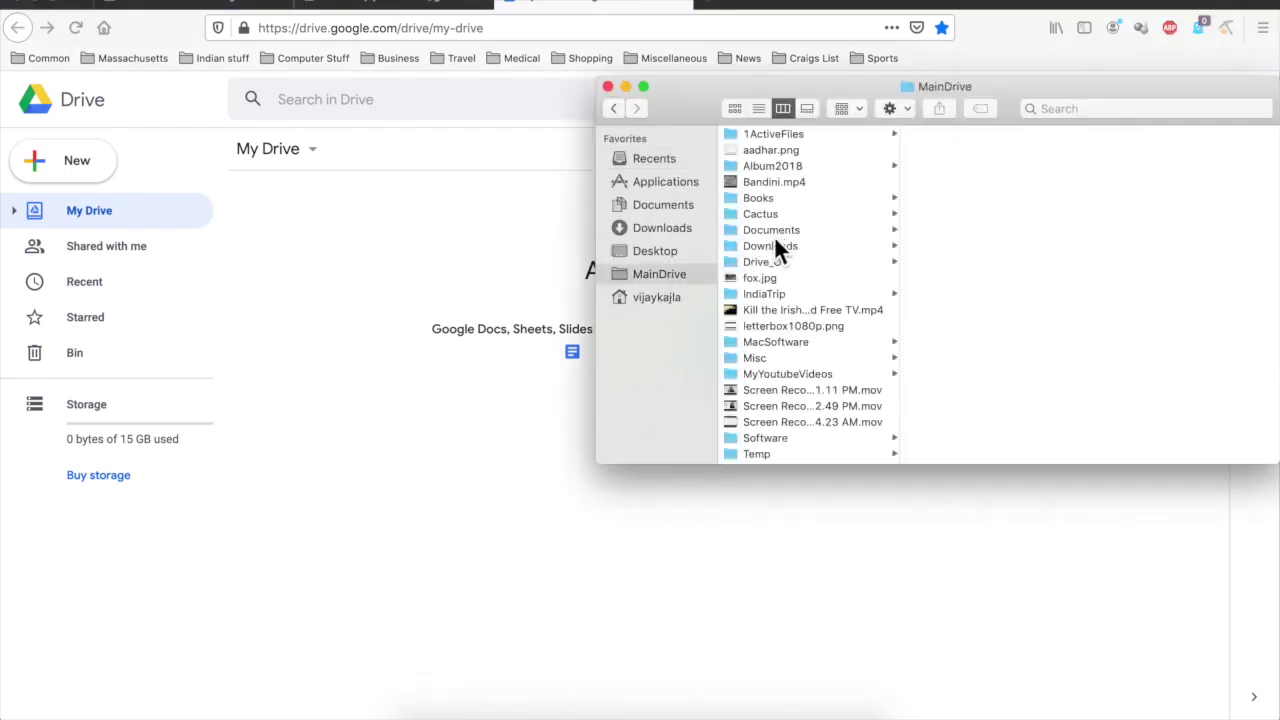
{"action": "left_click", "coordinate": [778, 137]}
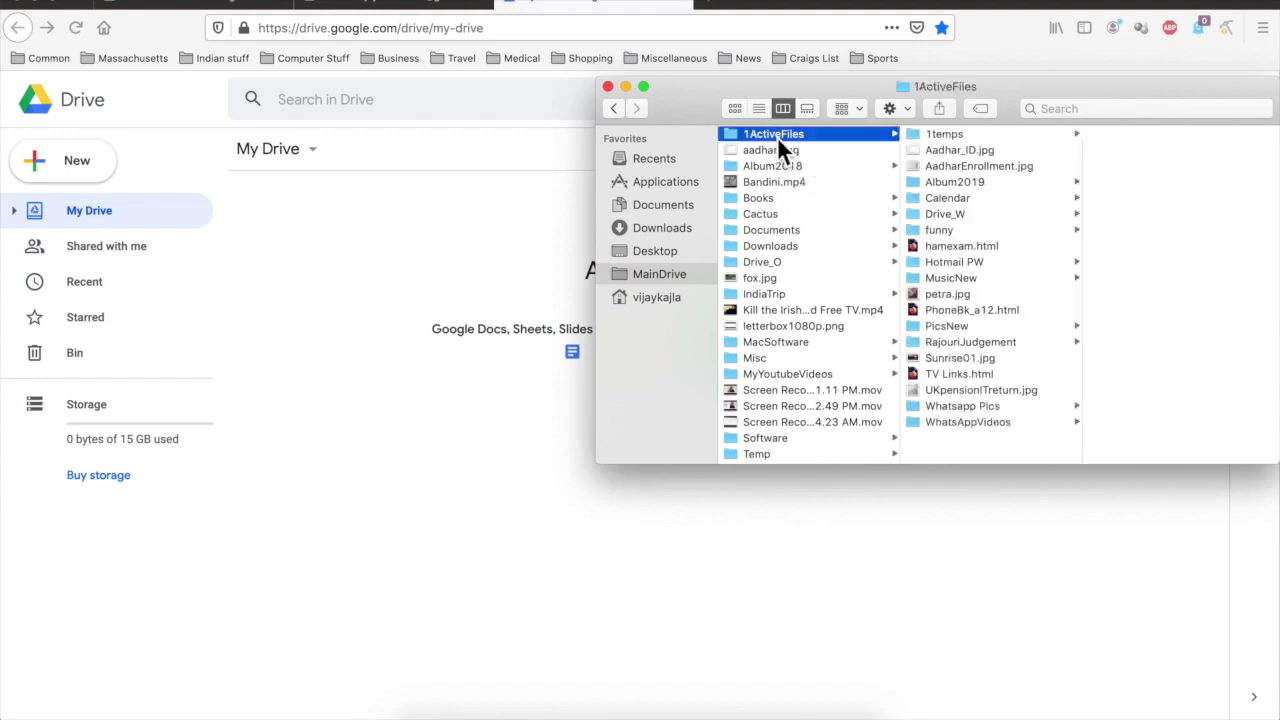
{"action": "left_click", "coordinate": [960, 216]}
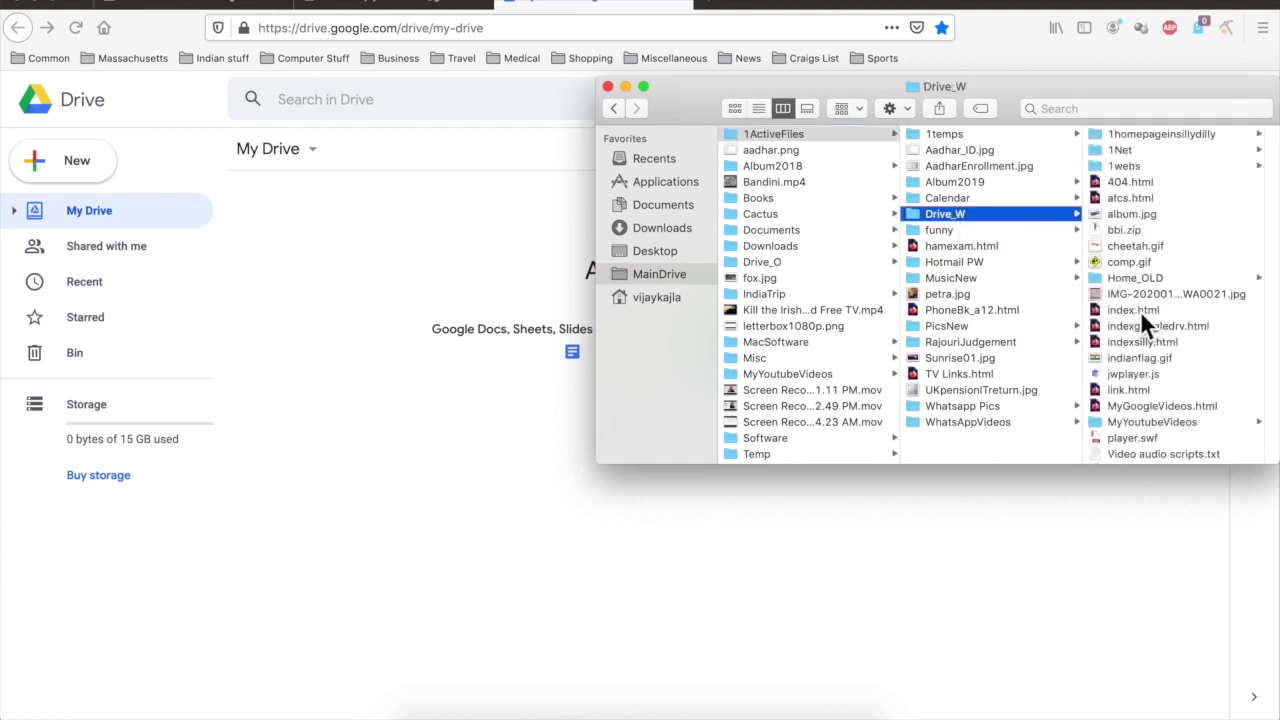
{"action": "left_click_drag", "start_coordinate": [1140, 310], "coordinate": [748, 541]}
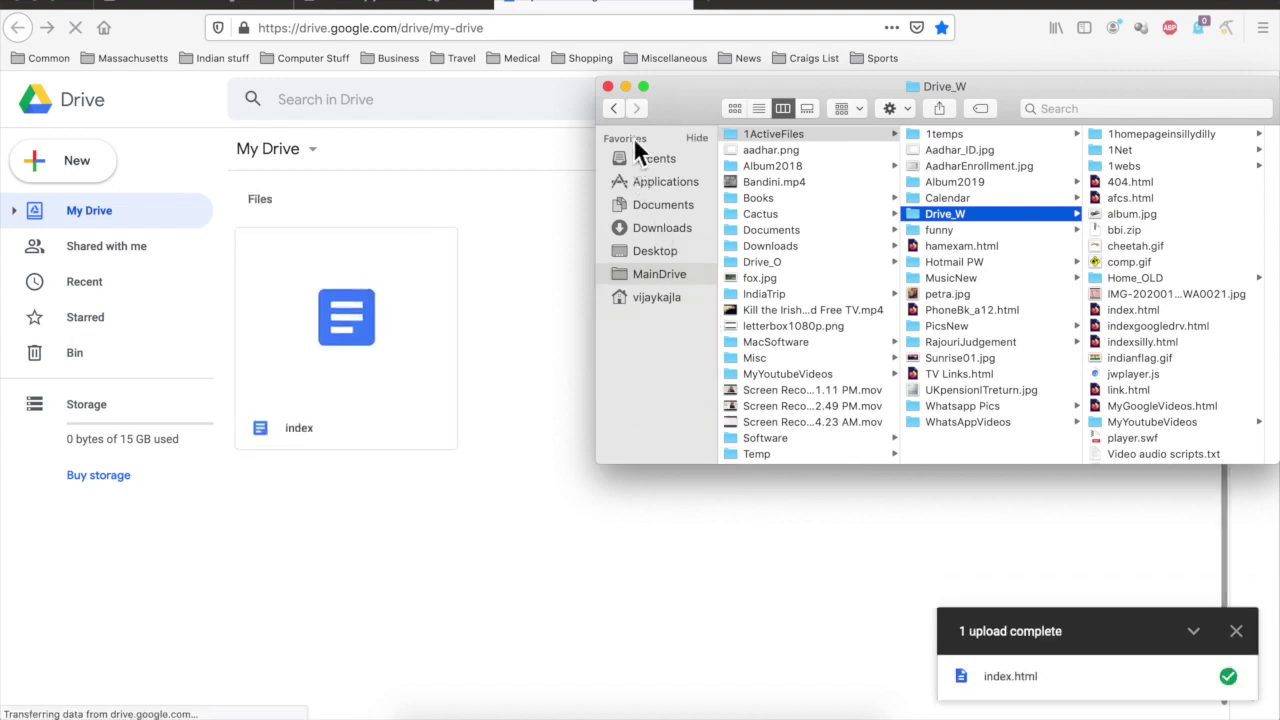
{"action": "left_click", "coordinate": [612, 88]}
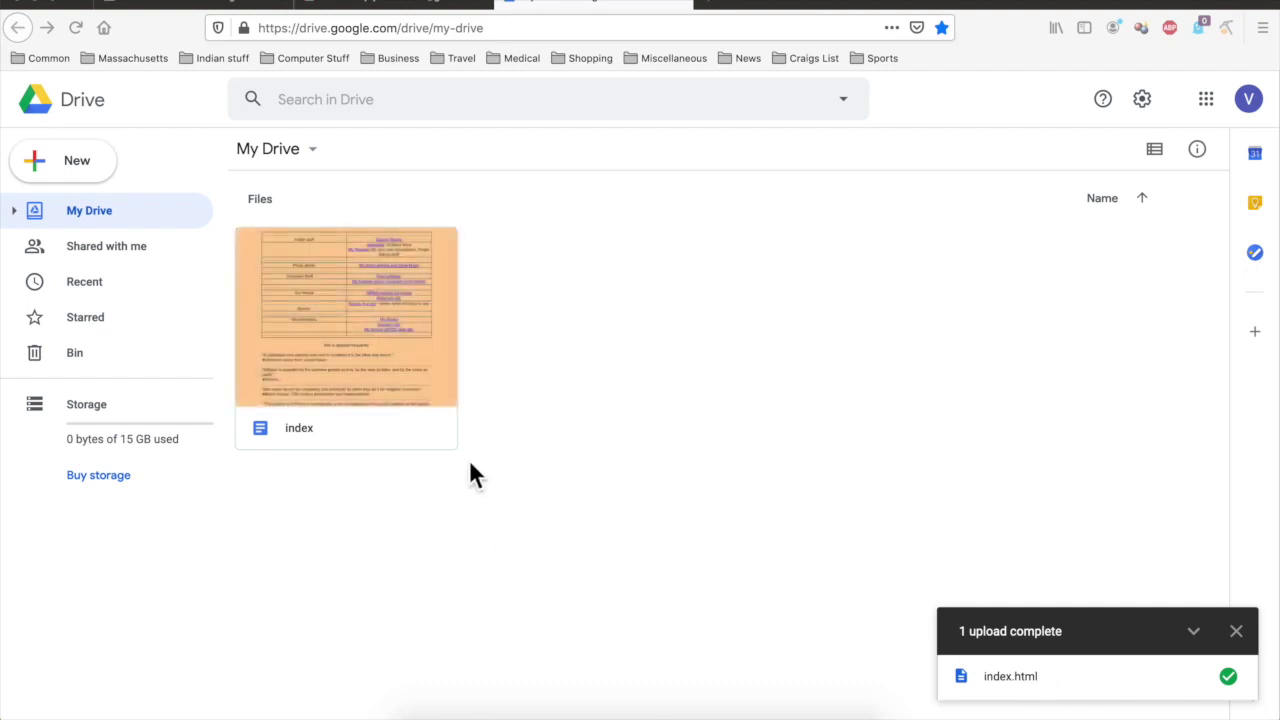
Dismiss the upload-complete notice and open Drive's New menu
{"action": "left_click", "coordinate": [1246, 634]}
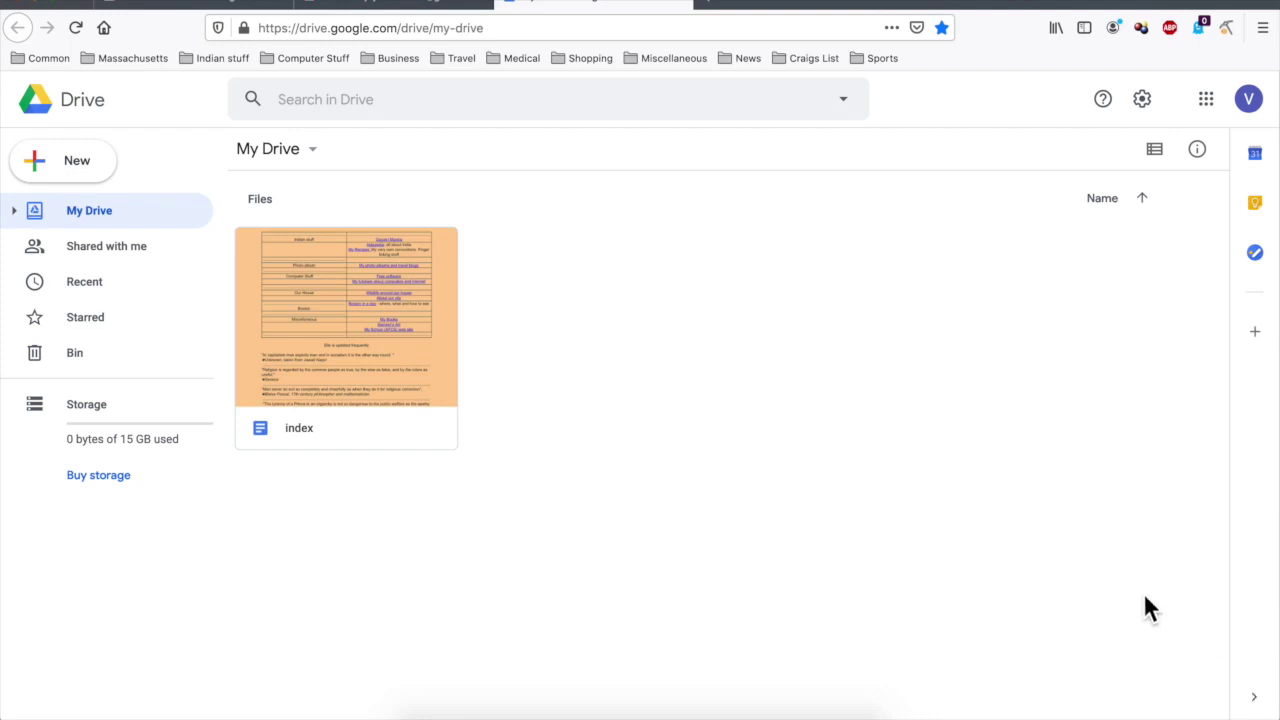
{"action": "left_click", "coordinate": [281, 160]}
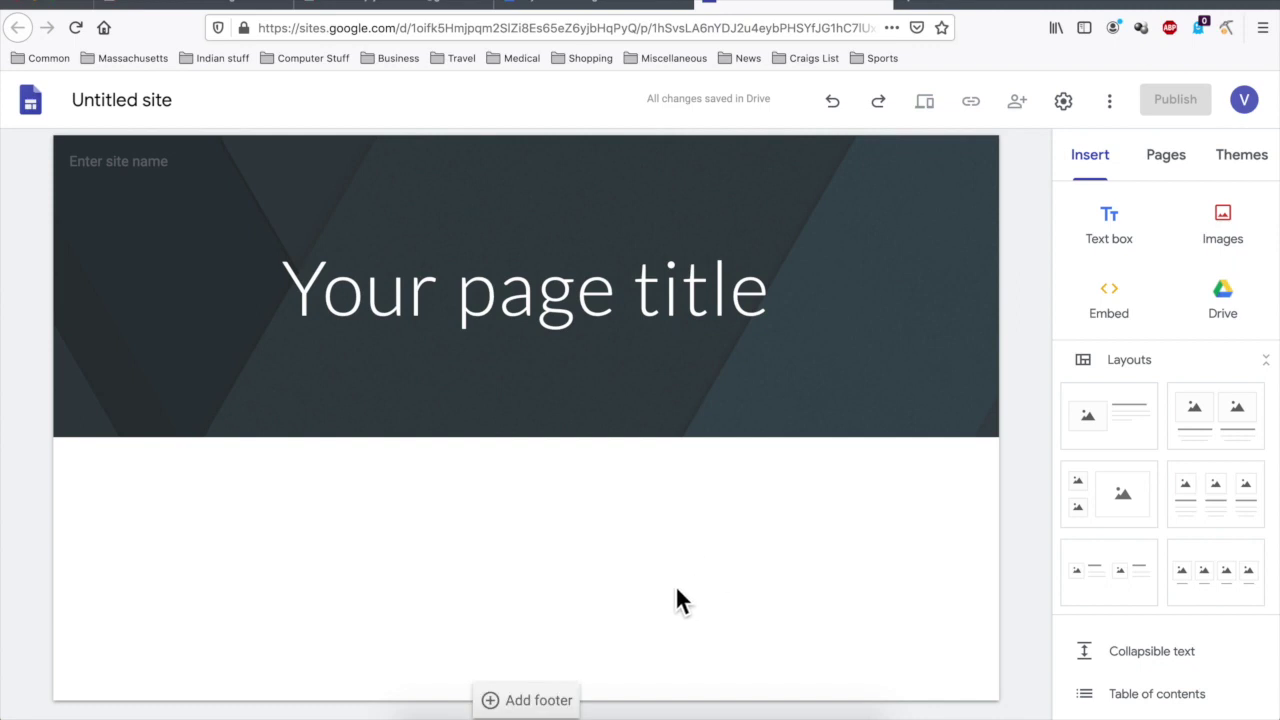
{"action": "mouse_move", "coordinate": [410, 360]}
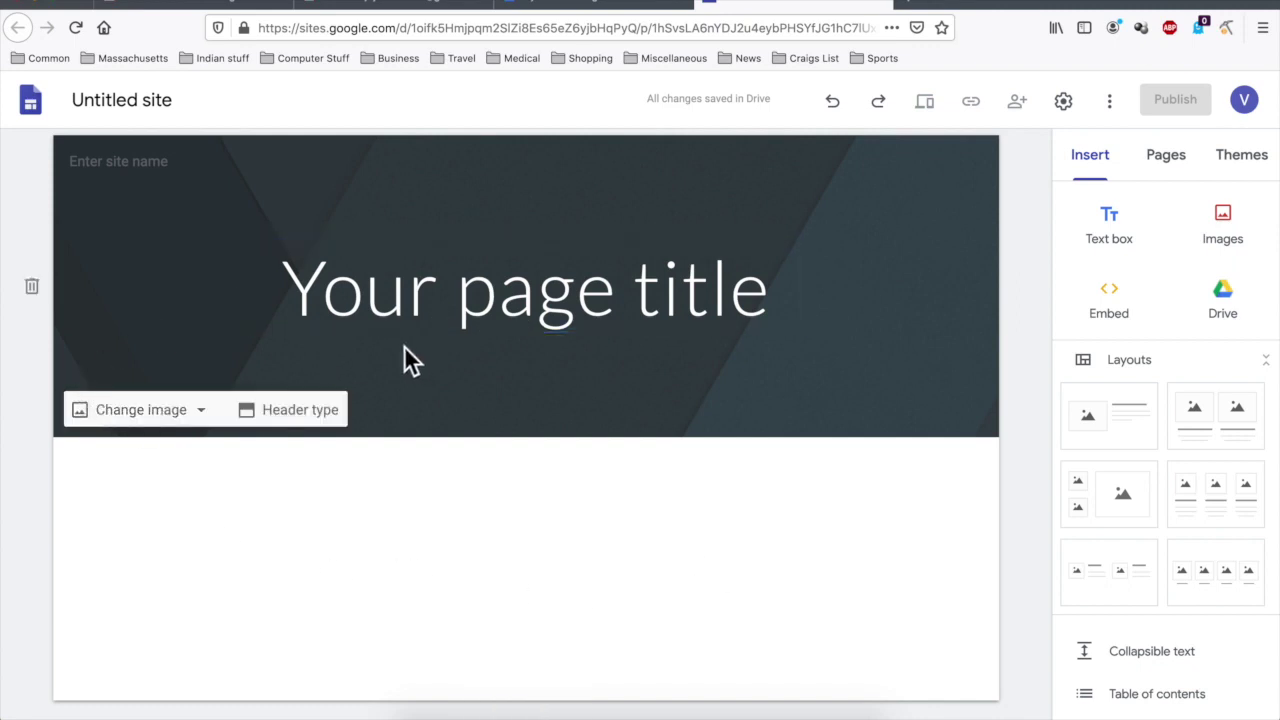
Remove the page title header and dismiss the announcement banner
{"action": "left_click", "coordinate": [44, 298]}
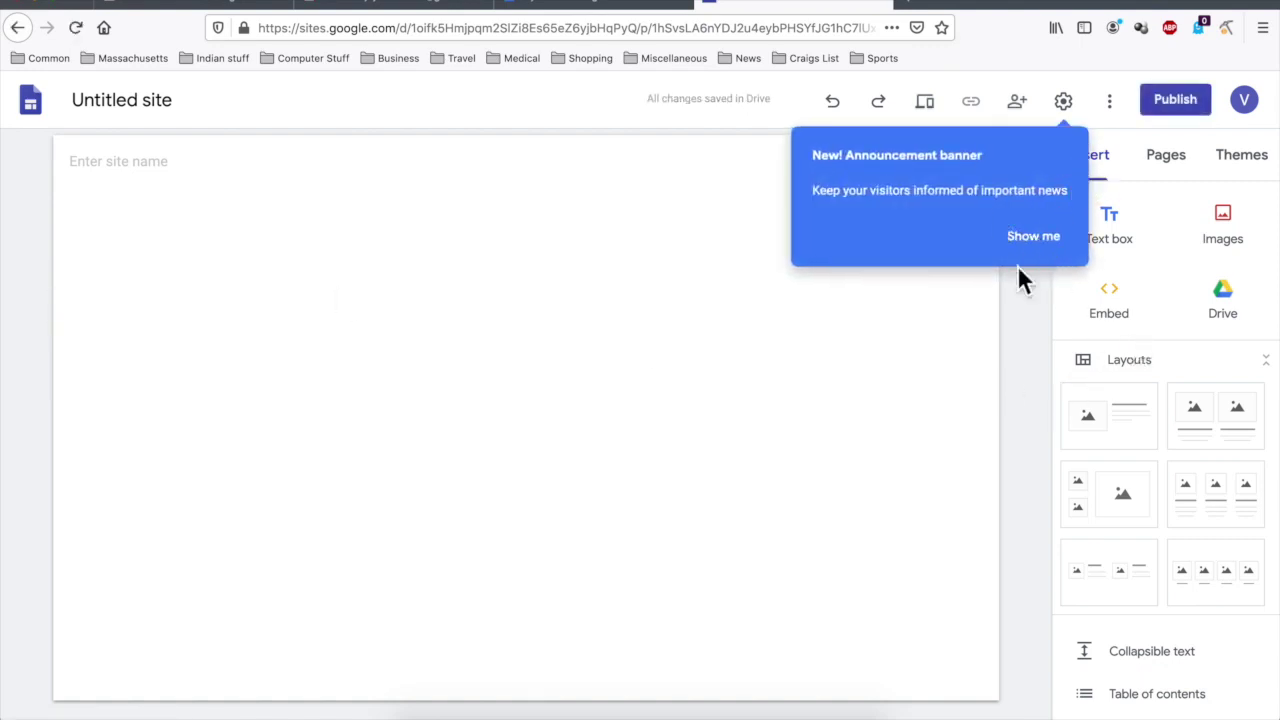
{"action": "left_click", "coordinate": [1018, 296]}
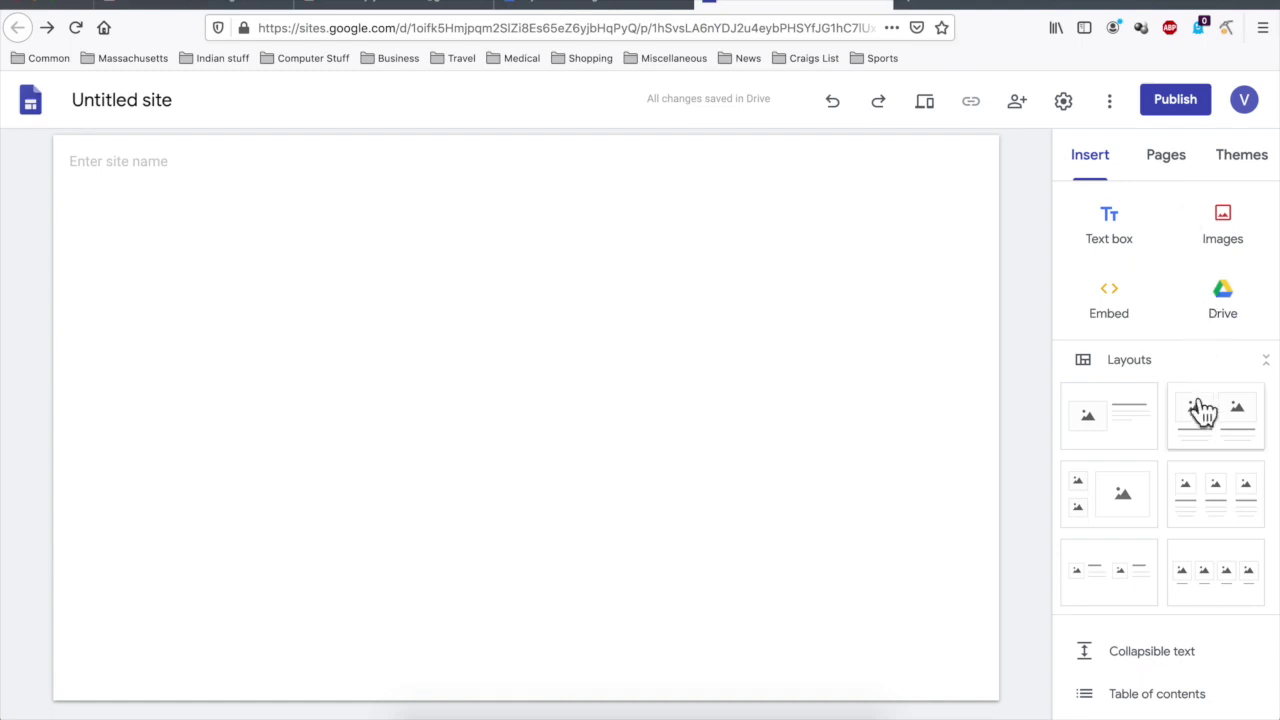
{"action": "scroll", "coordinate": [1203, 411], "scroll_direction": "down", "scroll_amount": 3}
{"action": "scroll", "coordinate": [1203, 411], "scroll_direction": "down", "scroll_amount": 2}
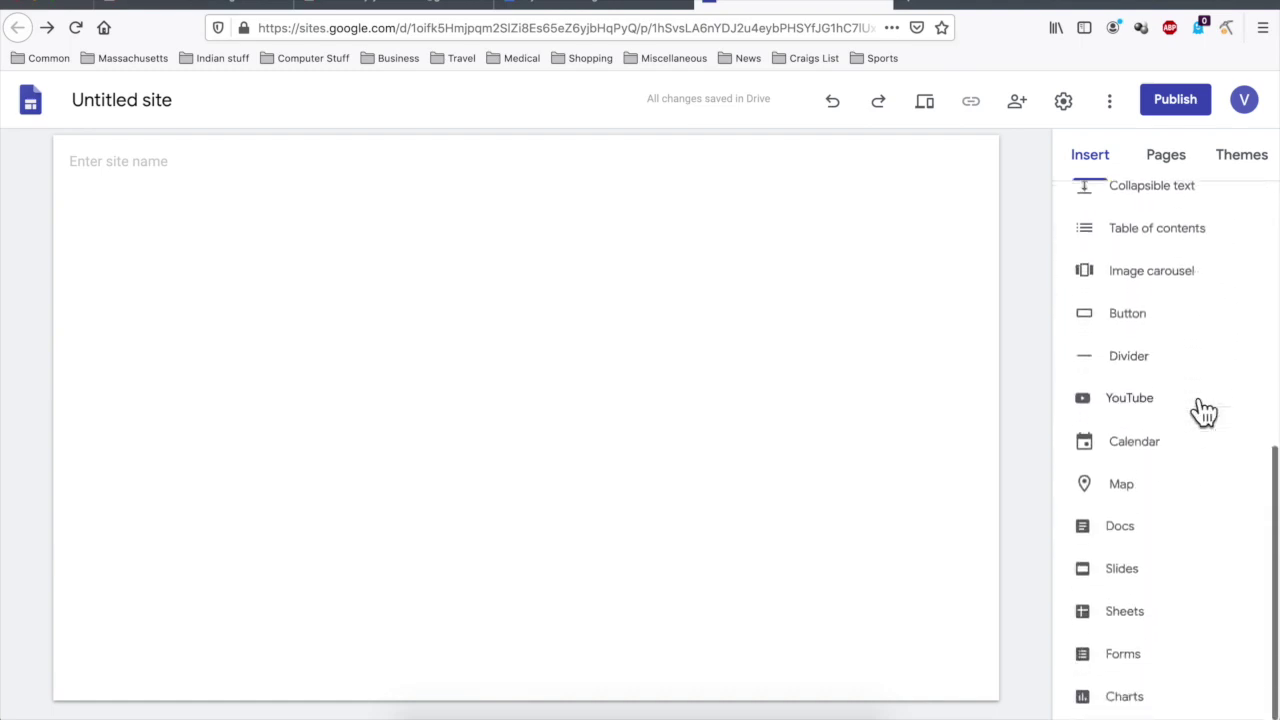
Embed the 'index' Google Doc on the page via the Insert panel's Docs picker
{"action": "left_click", "coordinate": [1136, 535]}
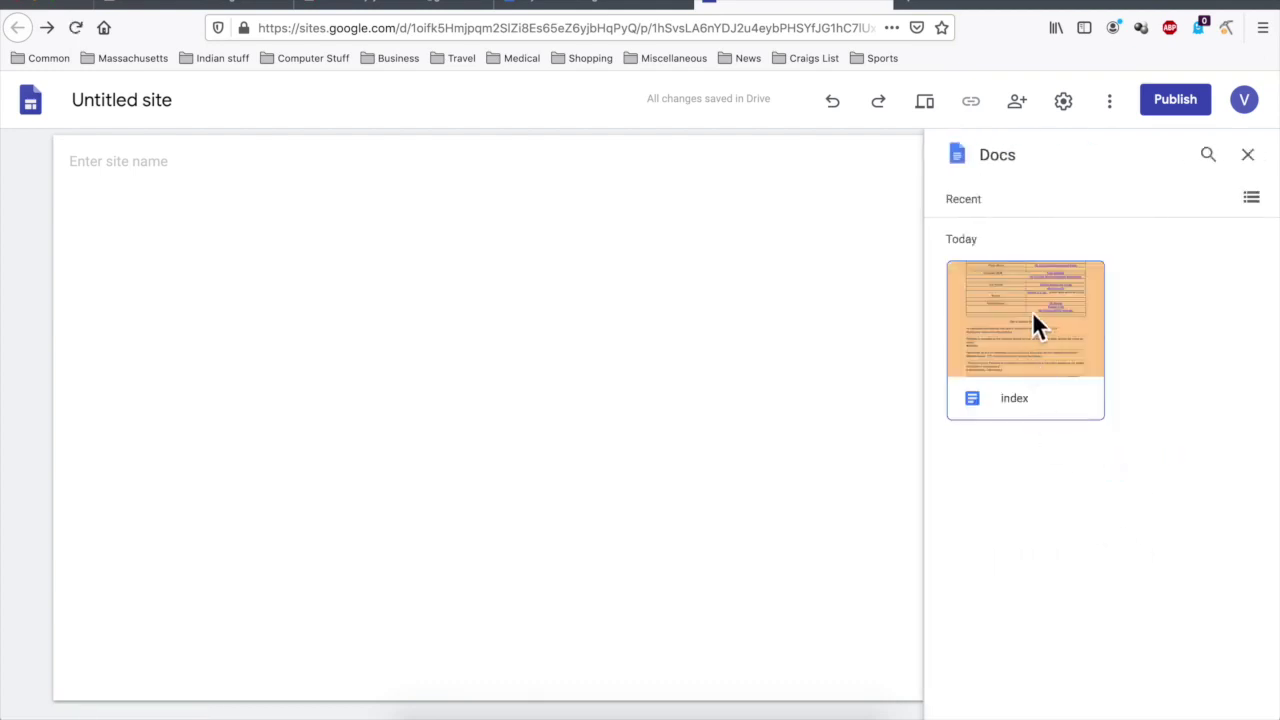
{"action": "left_click", "coordinate": [1033, 313]}
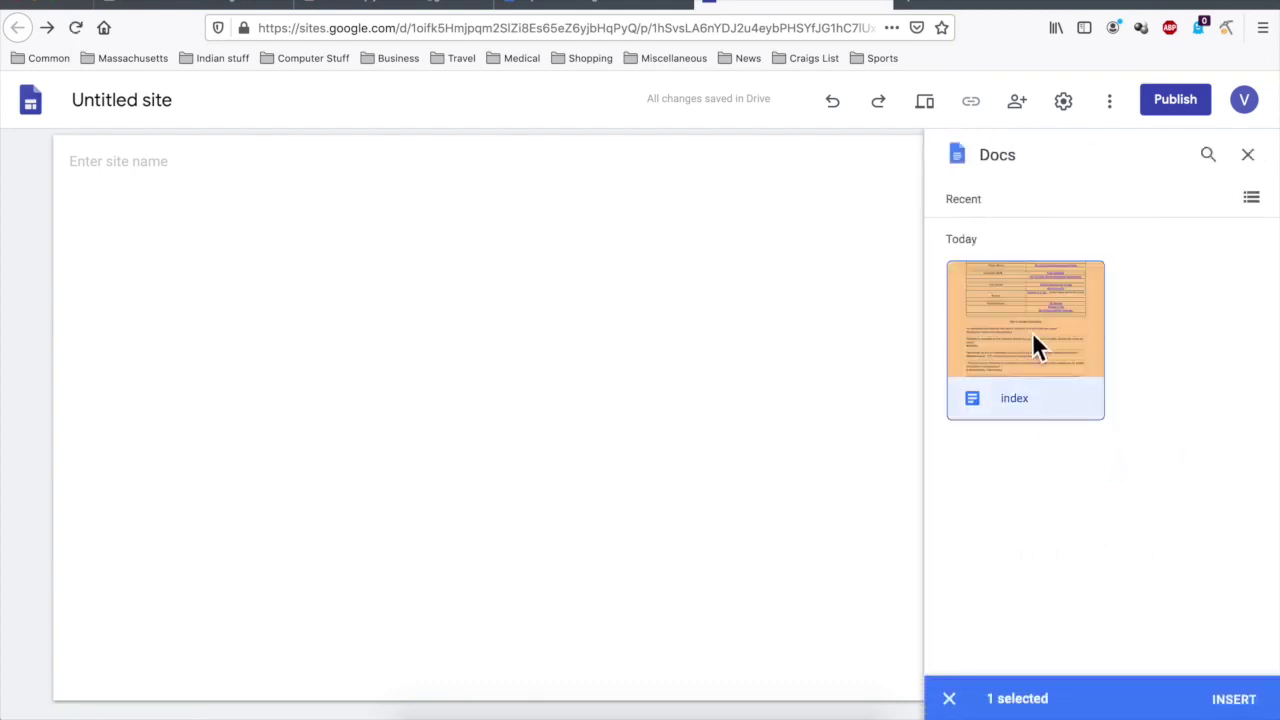
{"action": "left_click", "coordinate": [1234, 699]}
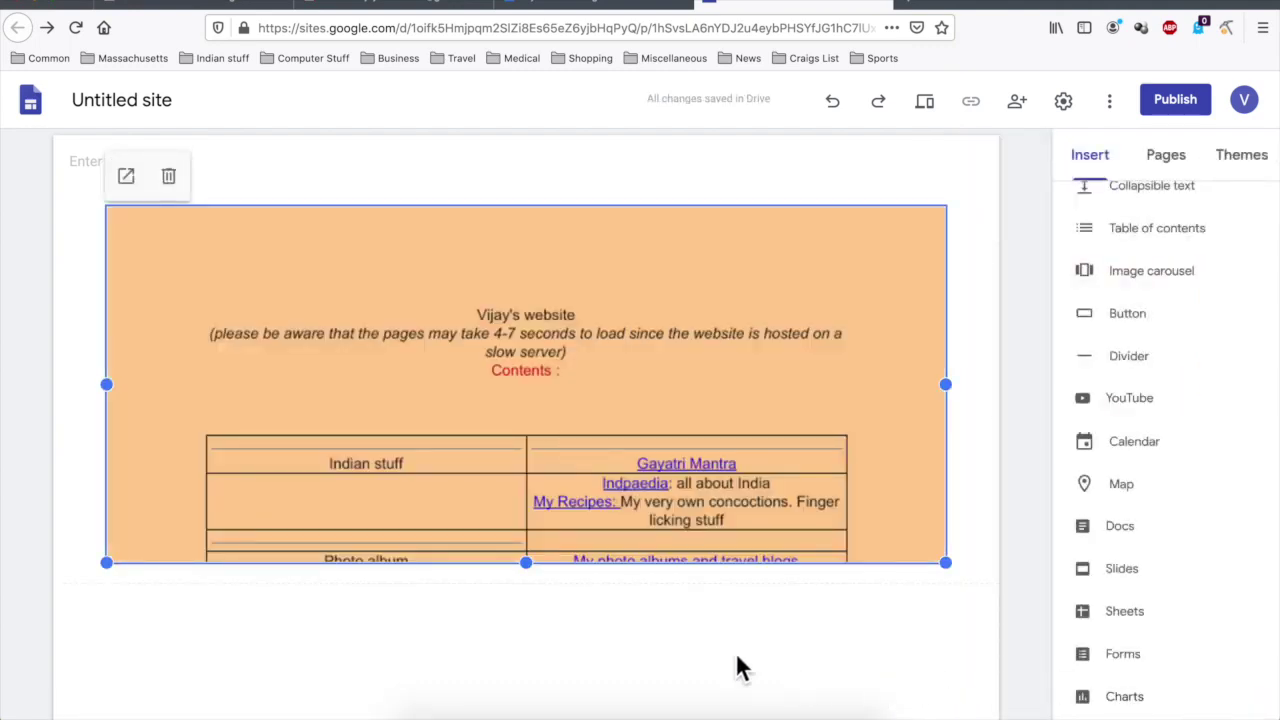
{"action": "mouse_move", "coordinate": [526, 400]}
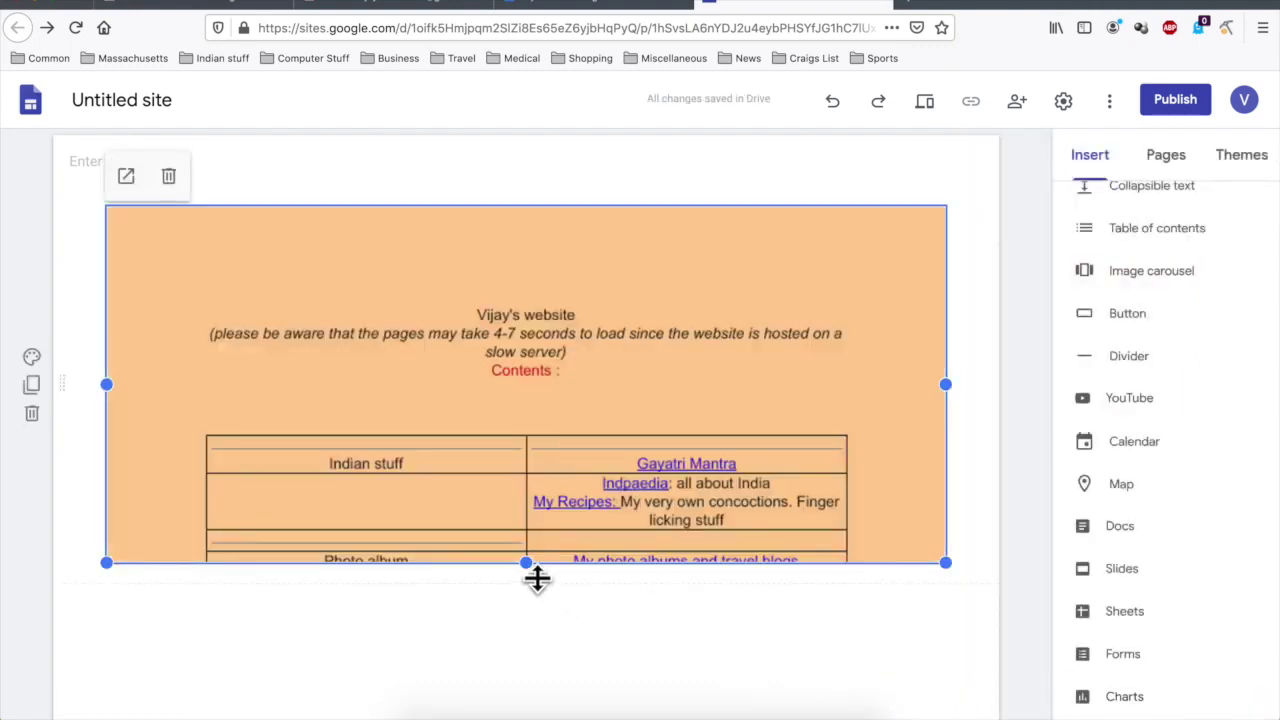
Stretch the embedded index document downward until its full table and all quotes show
{"action": "left_click_drag", "start_coordinate": [537, 578], "coordinate": [540, 705]}
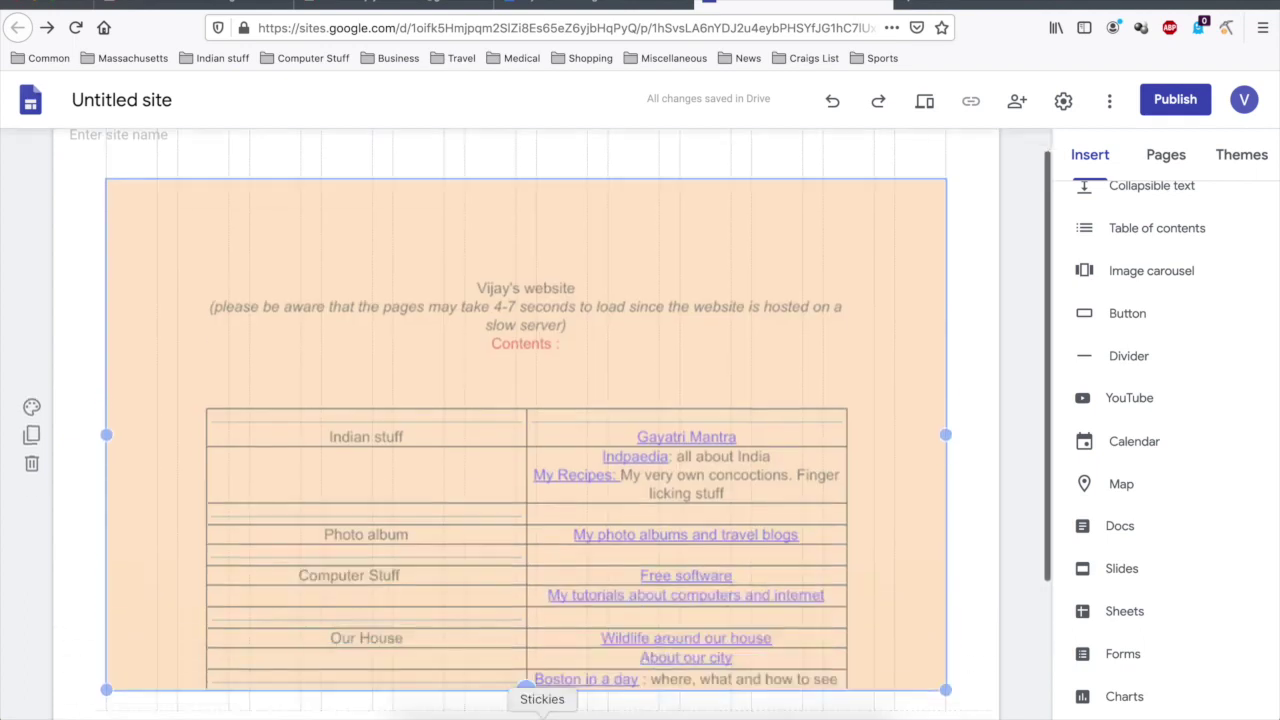
{"action": "left_click_drag", "start_coordinate": [540, 712], "coordinate": [570, 712]}
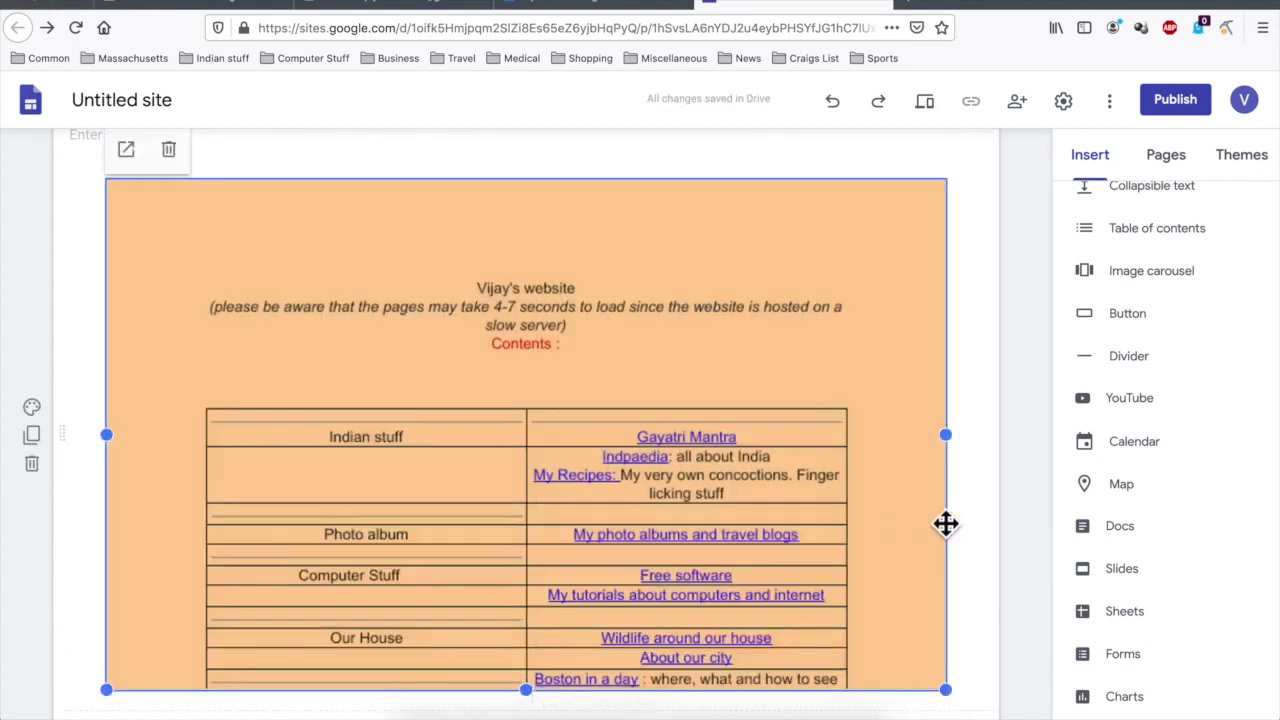
{"action": "scroll", "coordinate": [995, 535], "scroll_direction": "down", "scroll_amount": 3}
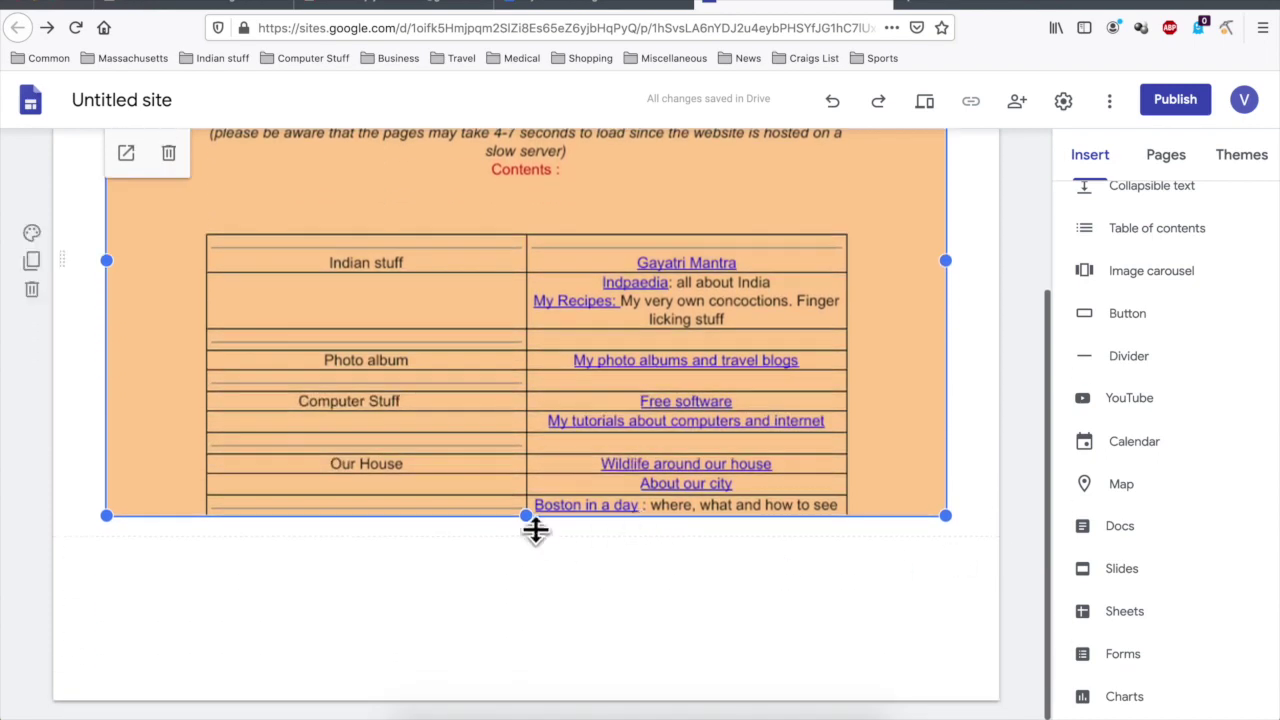
{"action": "left_click_drag", "start_coordinate": [535, 530], "coordinate": [554, 700]}
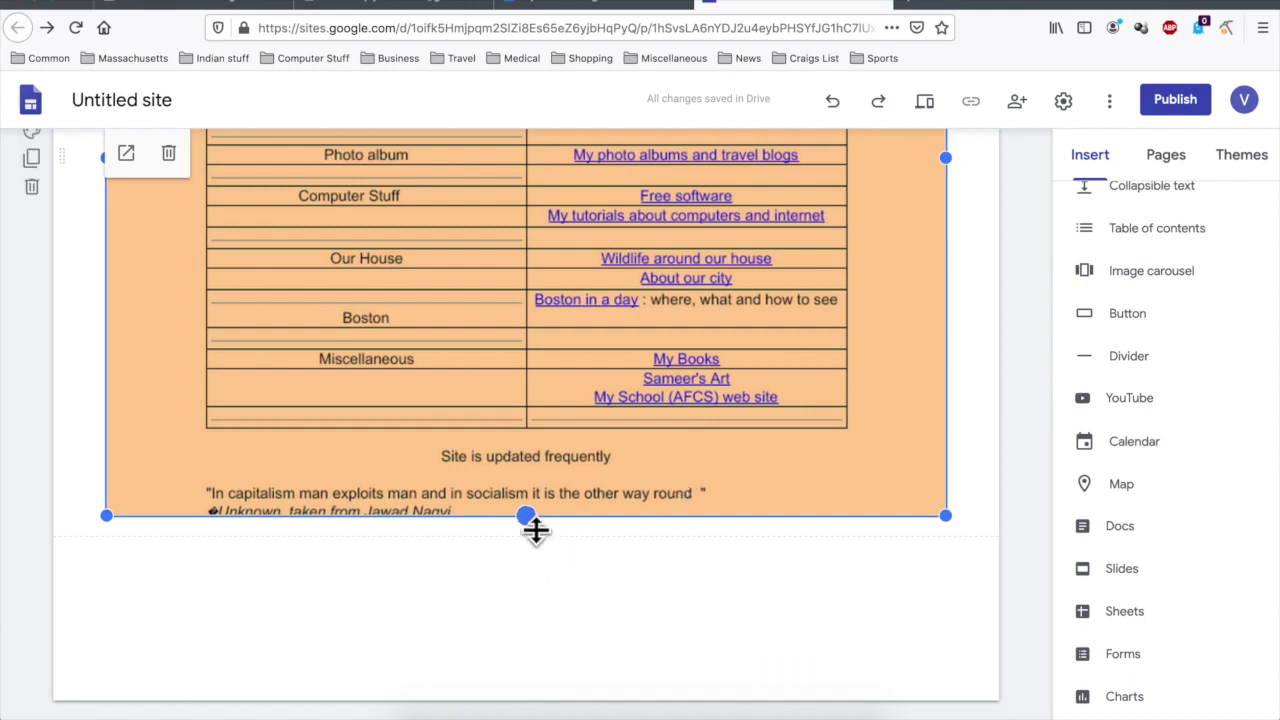
{"action": "left_click_drag", "start_coordinate": [536, 530], "coordinate": [546, 705]}
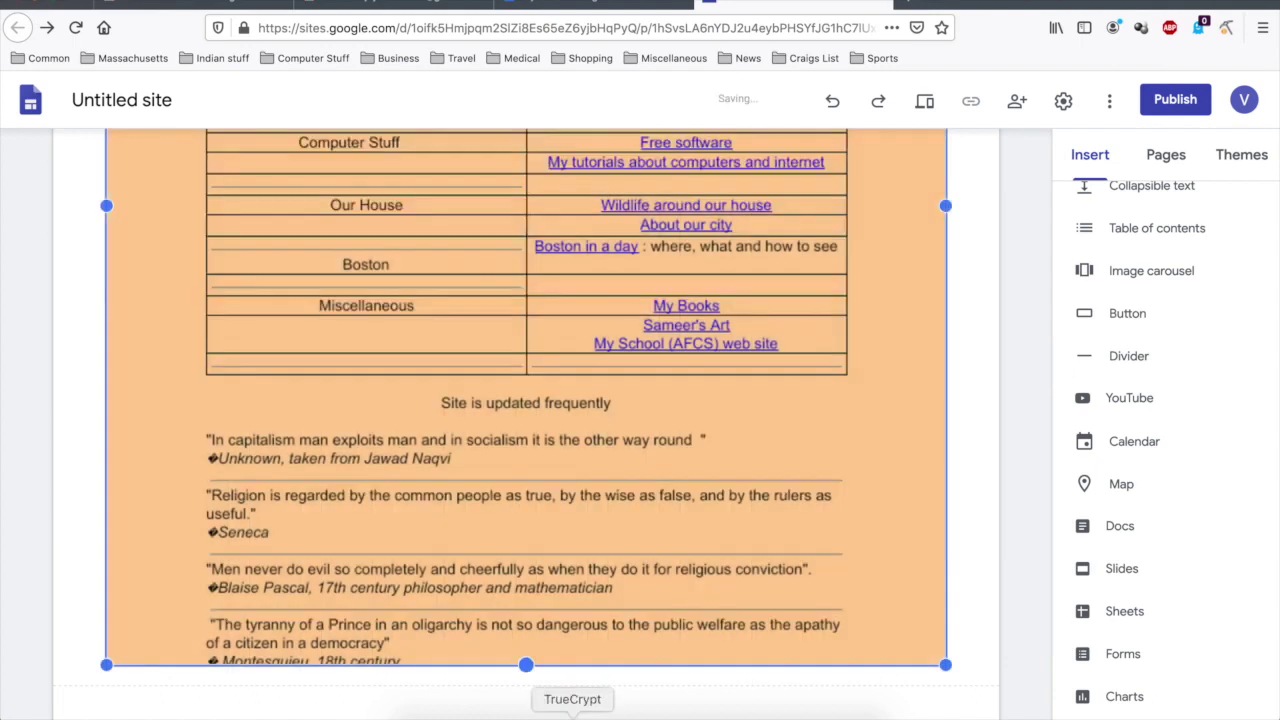
{"action": "scroll", "coordinate": [590, 605], "scroll_direction": "down", "scroll_amount": 3}
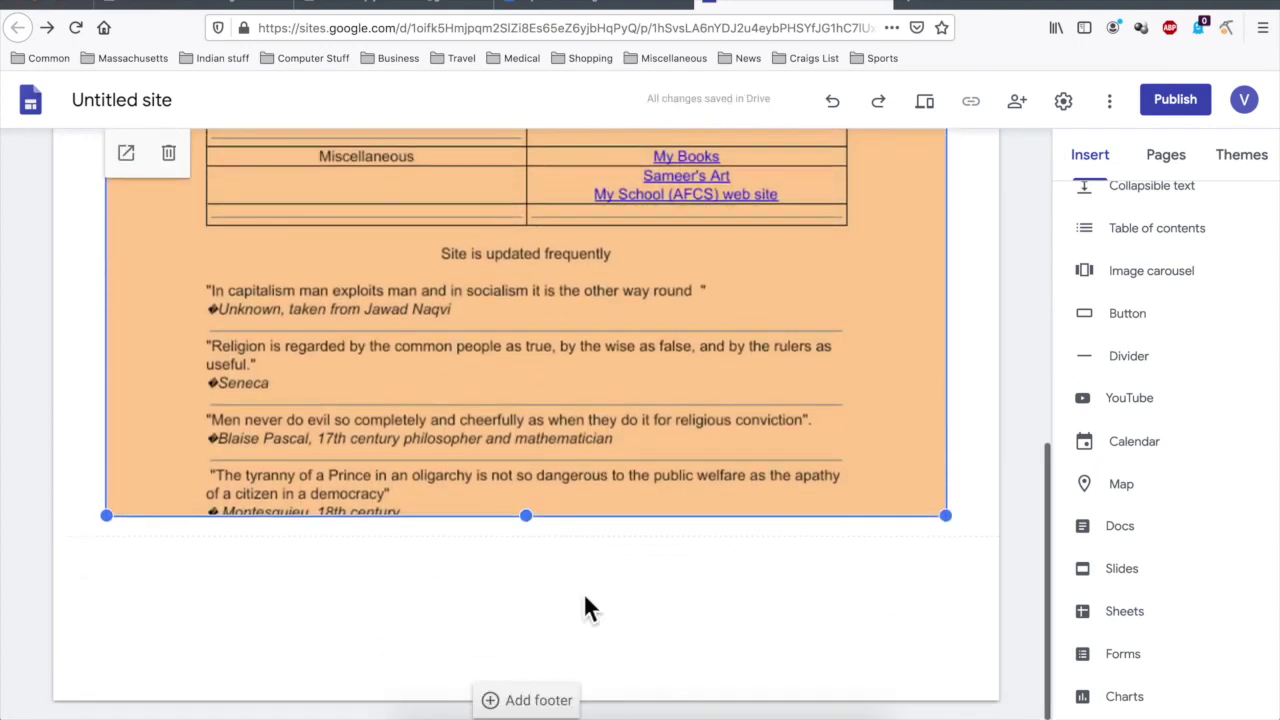
{"action": "mouse_move", "coordinate": [526, 515]}
{"action": "left_mouse_down"}
{"action": "mouse_move", "coordinate": [542, 700]}
{"action": "mouse_move", "coordinate": [526, 678]}
{"action": "left_mouse_up"}
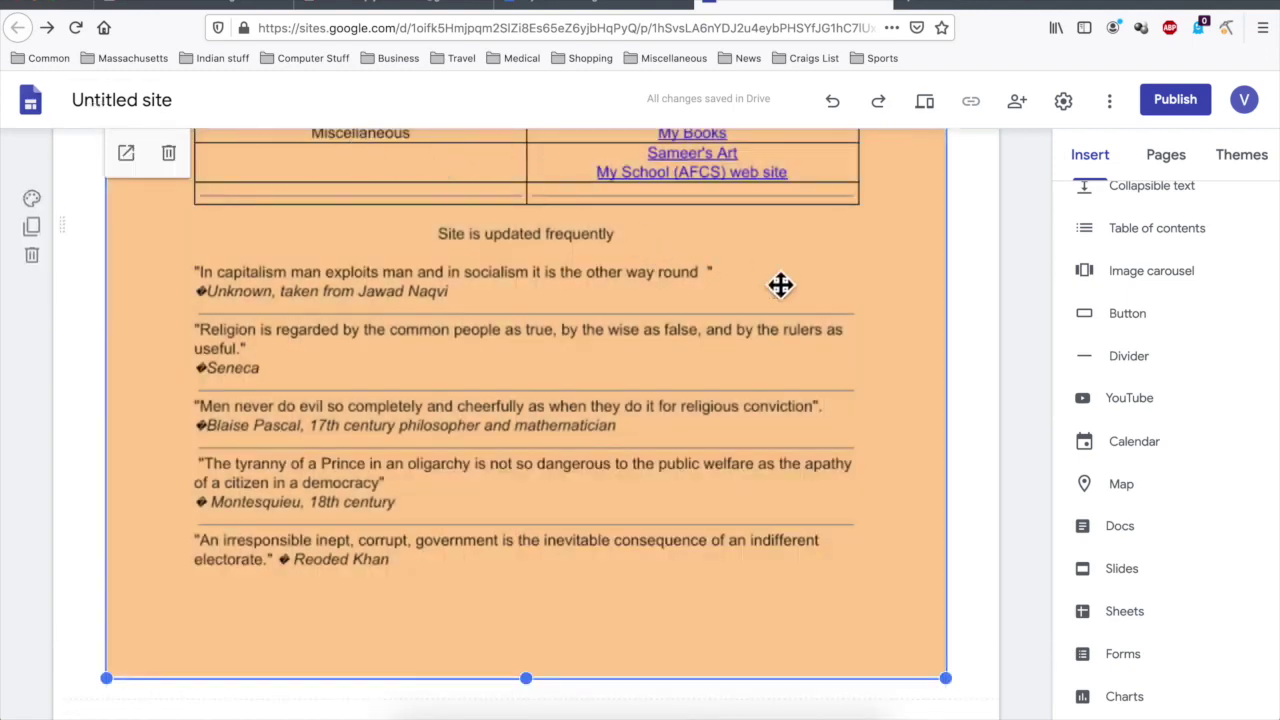
Scroll through the page to check the embed, then view the Pages list with only Home
{"action": "scroll", "coordinate": [837, 306], "scroll_direction": "up", "scroll_amount": 3}
{"action": "scroll", "coordinate": [837, 307], "scroll_direction": "up", "scroll_amount": 2}
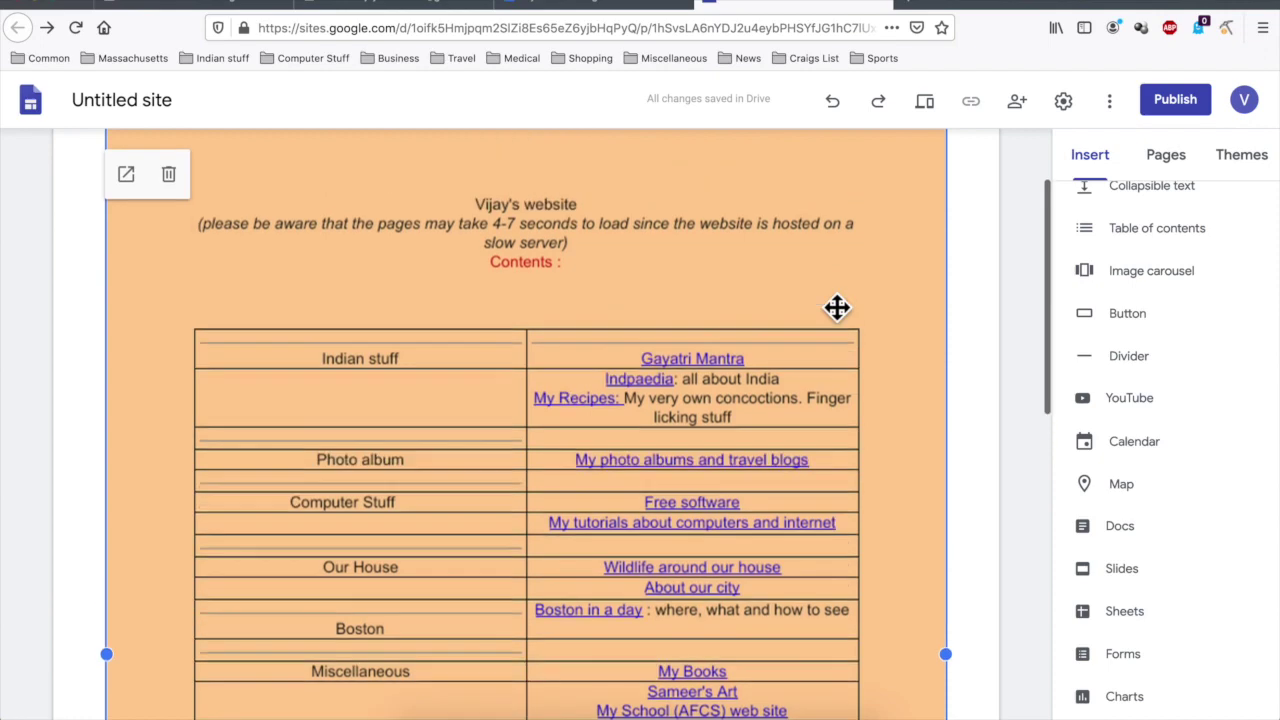
{"action": "scroll", "coordinate": [837, 307], "scroll_direction": "up", "scroll_amount": 2}
{"action": "scroll", "coordinate": [837, 307], "scroll_direction": "down", "scroll_amount": 1}
{"action": "scroll", "coordinate": [837, 307], "scroll_direction": "down", "scroll_amount": 2}
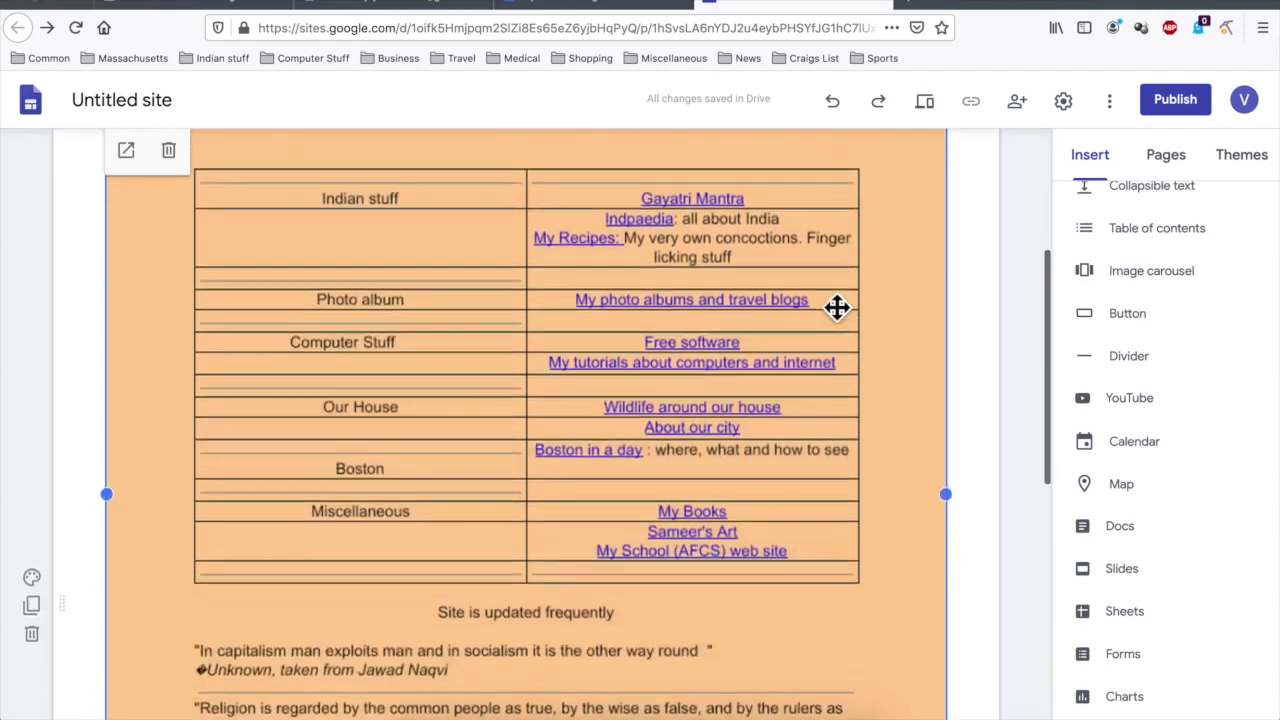
{"action": "scroll", "coordinate": [837, 307], "scroll_direction": "down", "scroll_amount": 1}
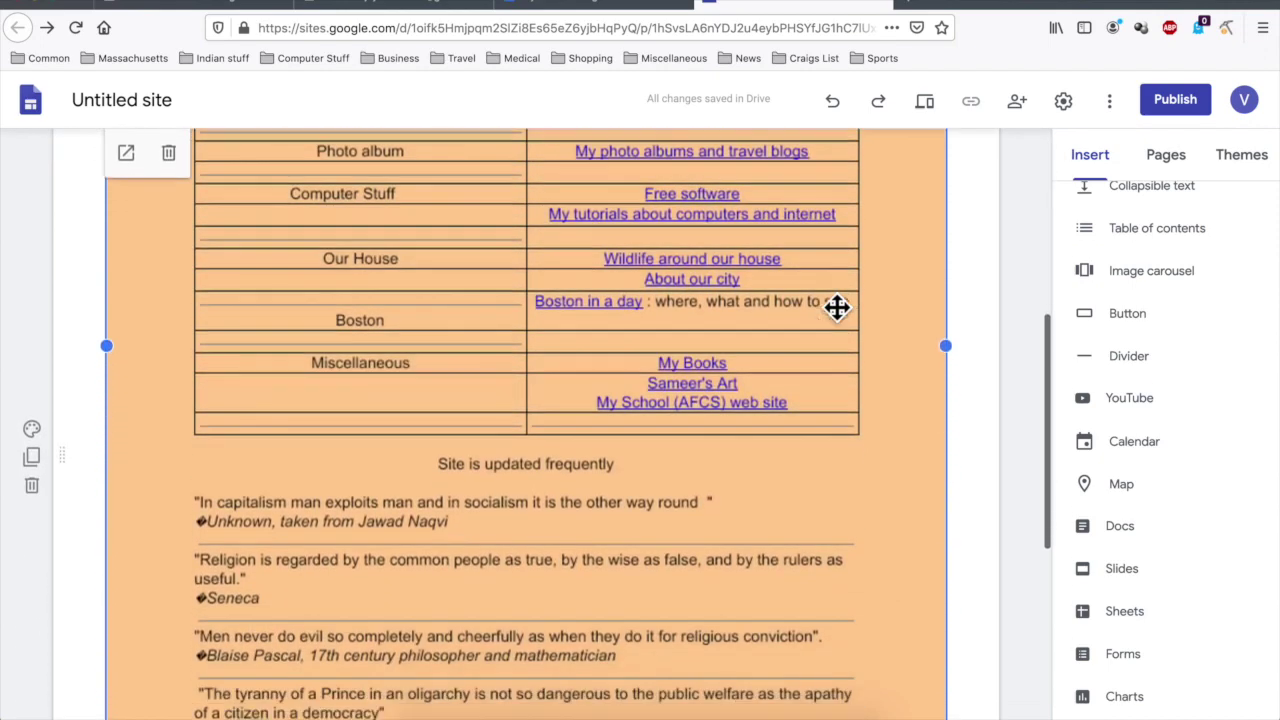
{"action": "scroll", "coordinate": [837, 307], "scroll_direction": "down", "scroll_amount": 1}
{"action": "scroll", "coordinate": [837, 307], "scroll_direction": "up", "scroll_amount": 2}
{"action": "scroll", "coordinate": [837, 307], "scroll_direction": "up", "scroll_amount": 3}
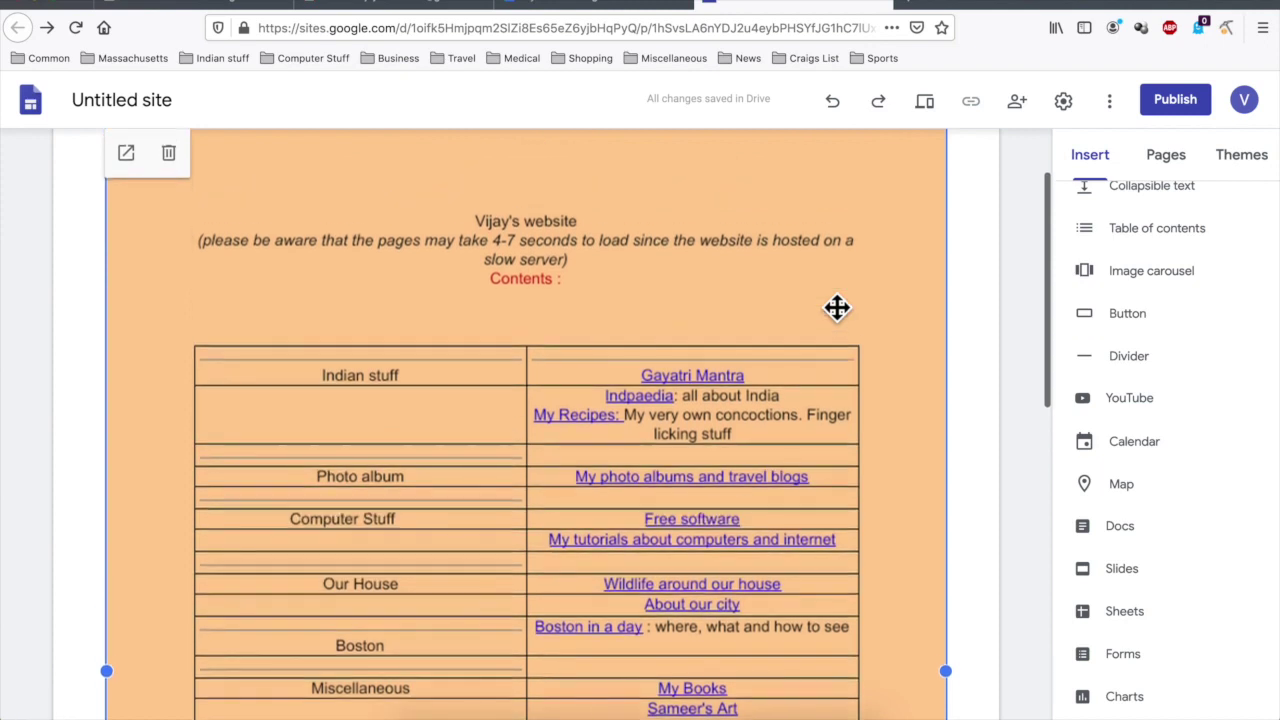
{"action": "scroll", "coordinate": [837, 307], "scroll_direction": "up", "scroll_amount": 1}
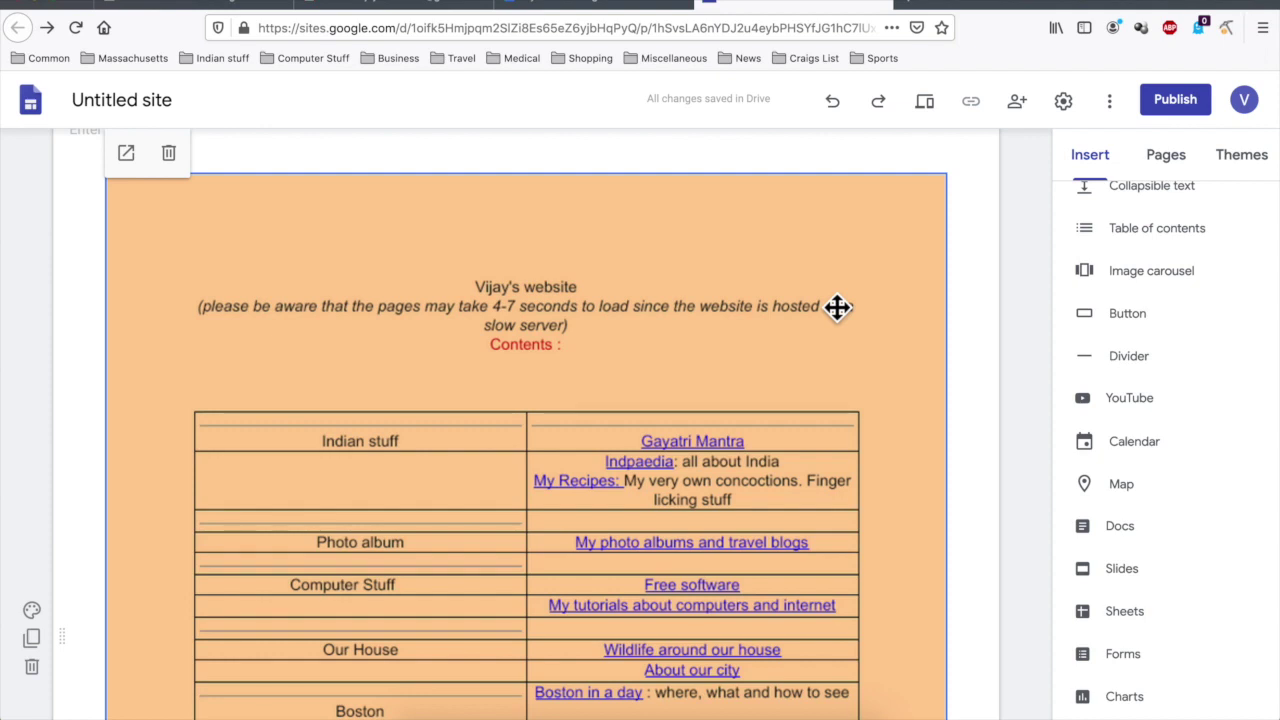
{"action": "left_click", "coordinate": [1183, 172]}
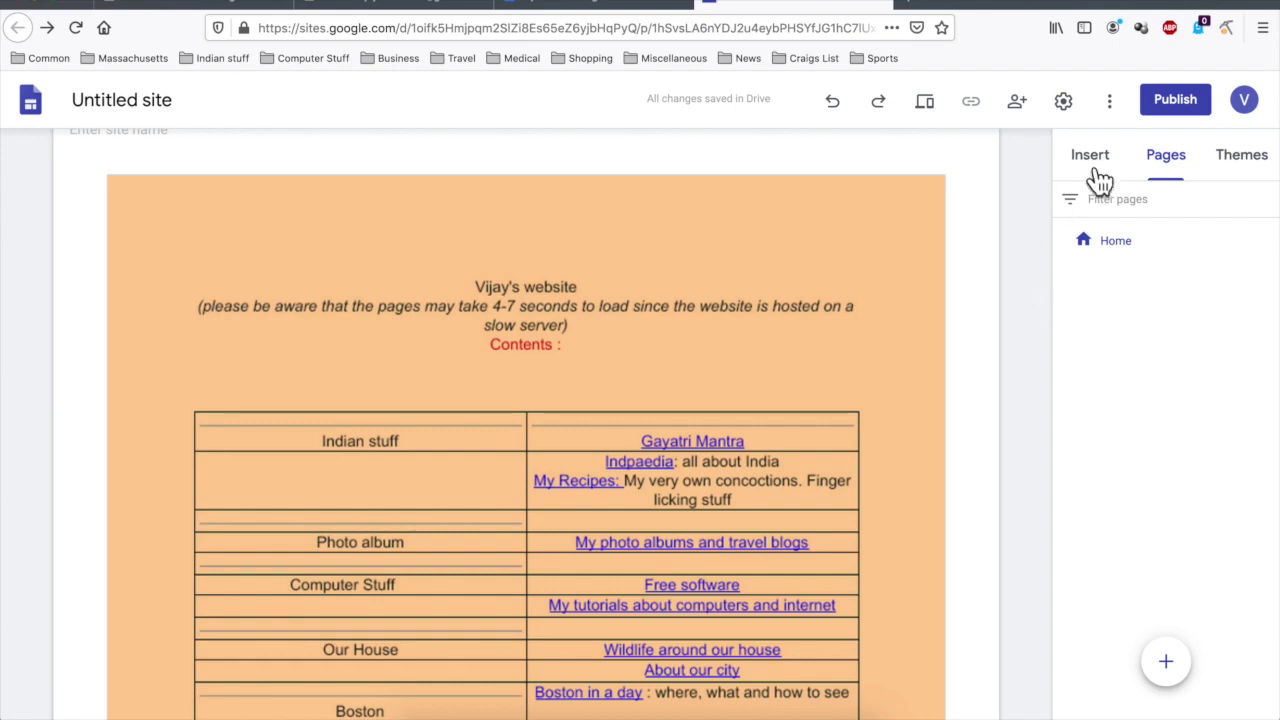
Open the Publish dialog to choose the site's web address
{"action": "left_click", "coordinate": [1186, 102]}
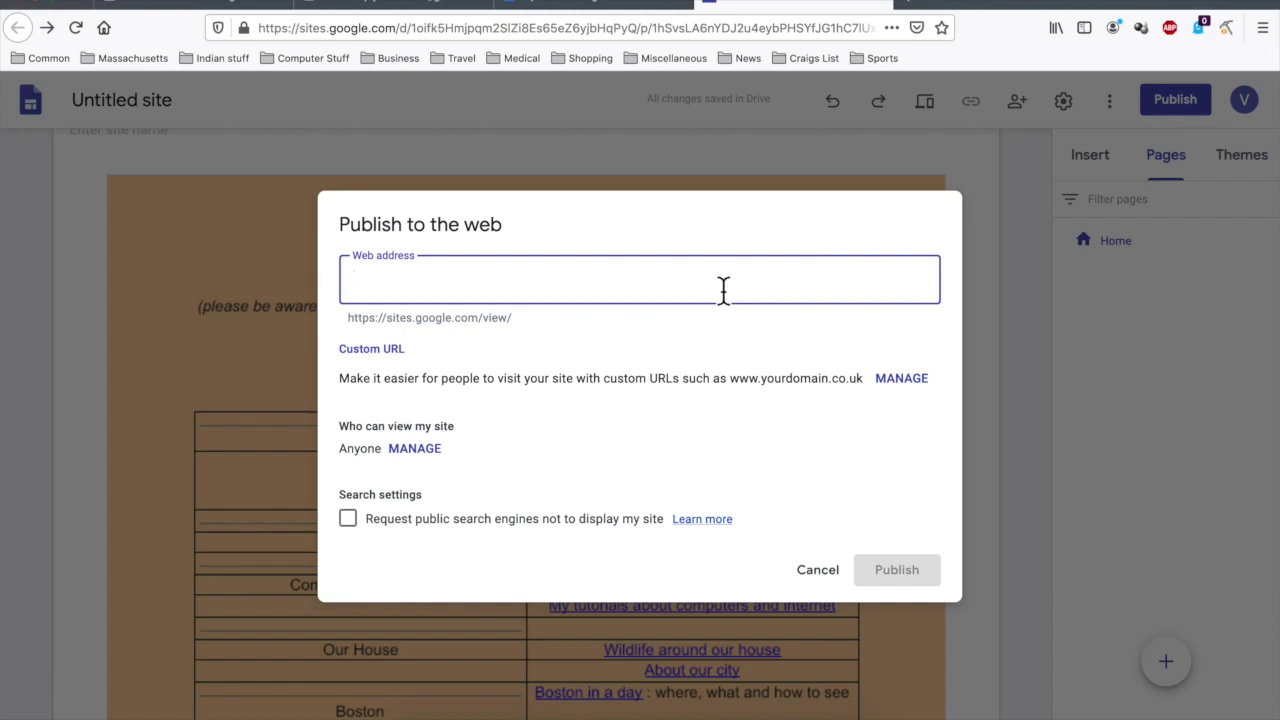
Enter 'jairamjiki' as the web address, giving sites.google.com/view/jairamjiki
{"action": "type", "text": "jairamjiki"}
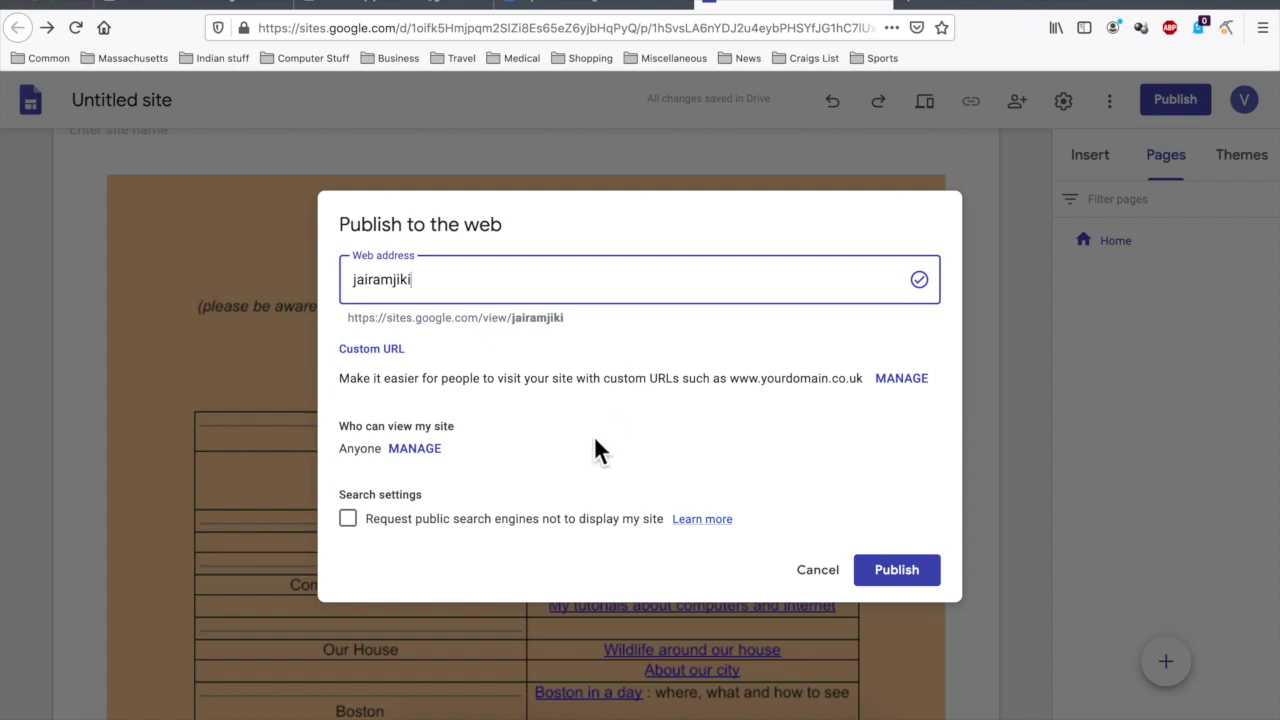
{"action": "left_click", "coordinate": [440, 457]}
Uncheck 'Editors can publish, change permissions and add new people' in sharing settings
{"action": "left_click", "coordinate": [890, 271]}
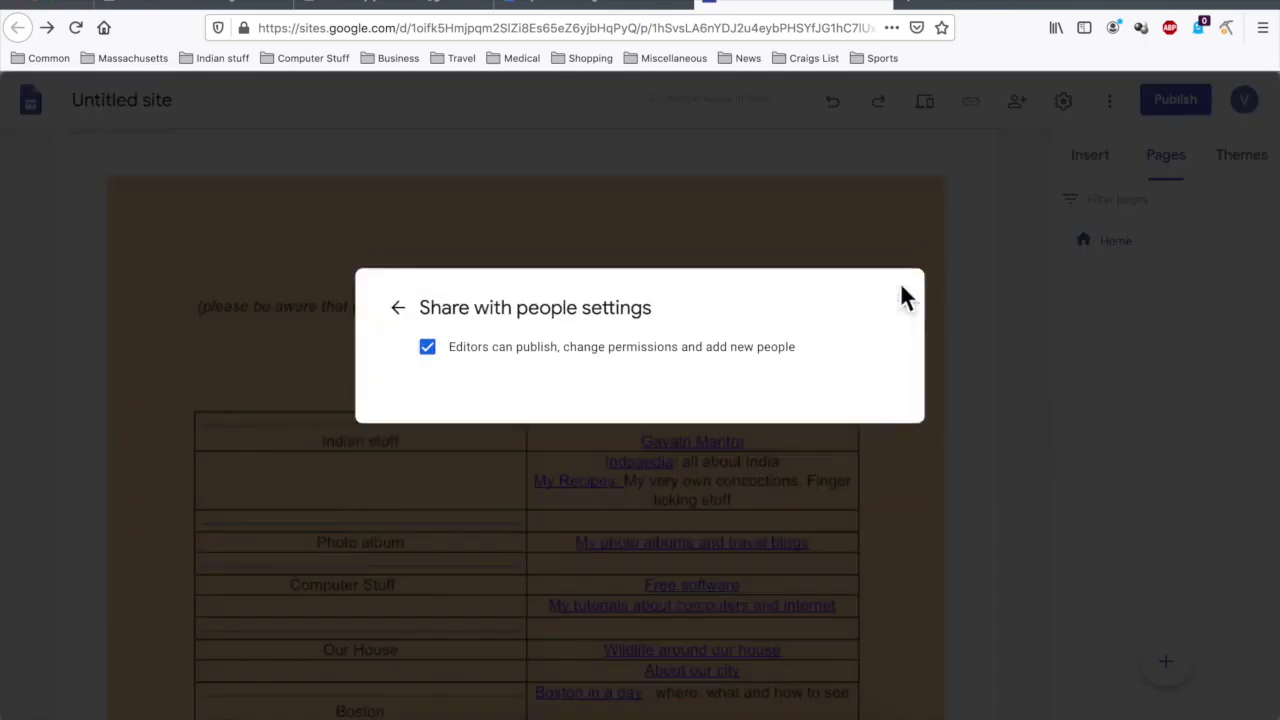
{"action": "left_click", "coordinate": [432, 350]}
{"action": "left_click", "coordinate": [980, 414]}
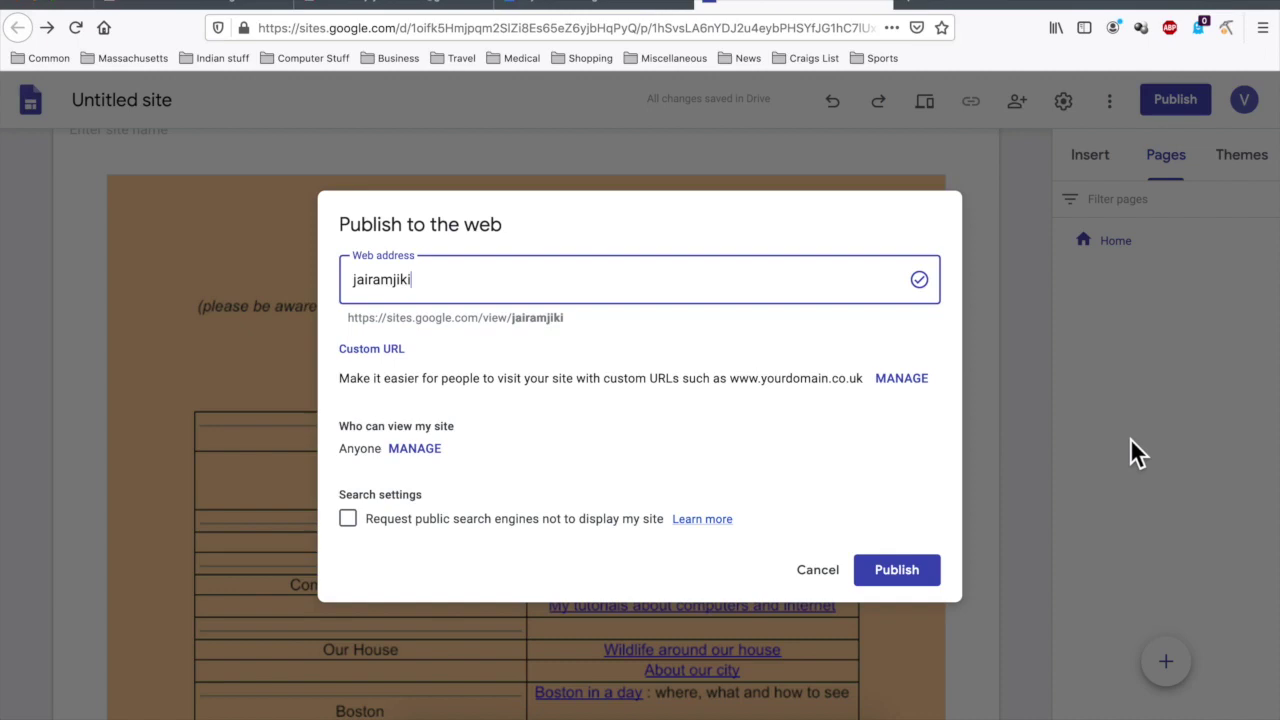
Close the Publish to the web dialog and return to the site editor
{"action": "left_click", "coordinate": [980, 166]}
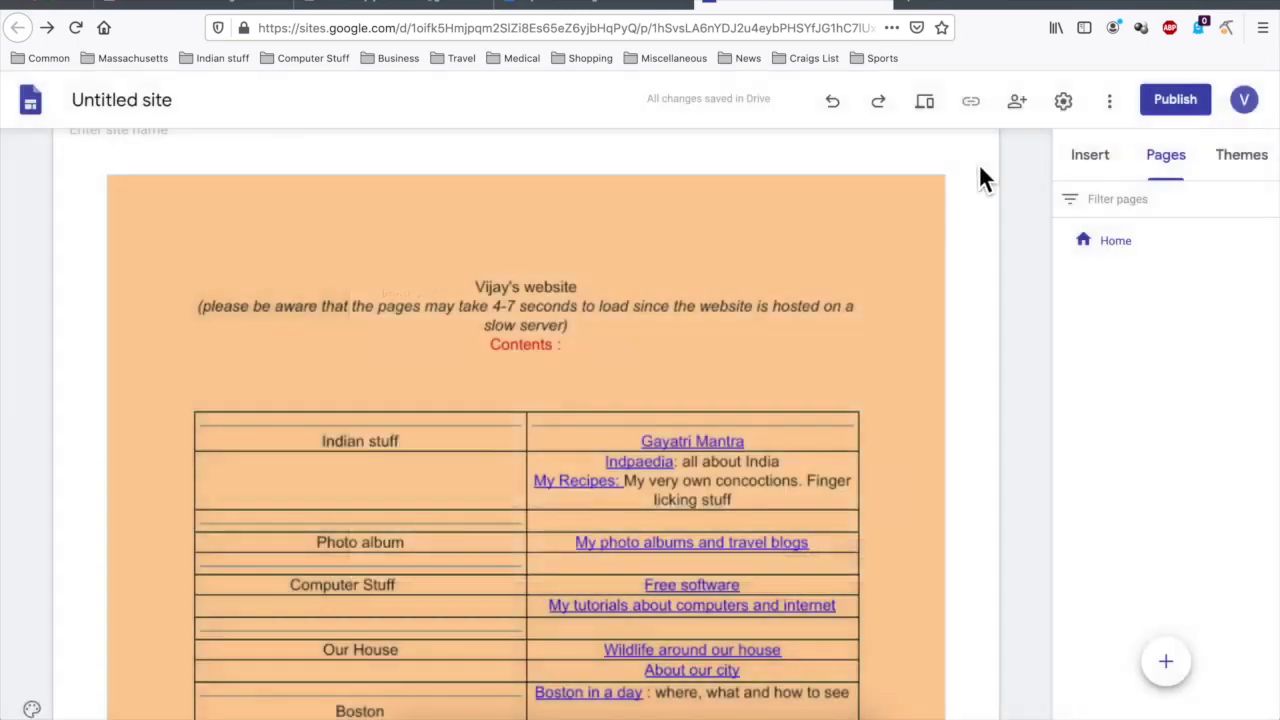
Show the Insert panel's items, scrolled up to text box, images, embed and Drive
{"action": "left_click", "coordinate": [1092, 158]}
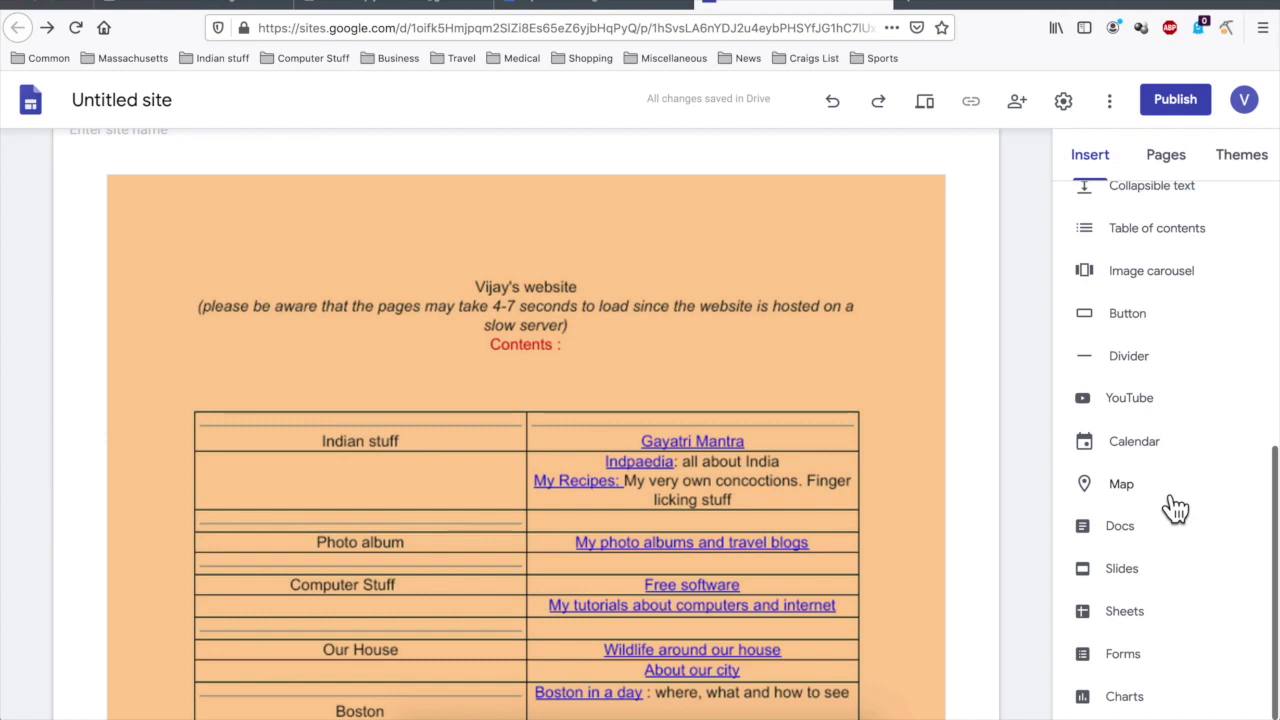
{"action": "scroll", "coordinate": [1175, 508], "scroll_direction": "up", "scroll_amount": 2}
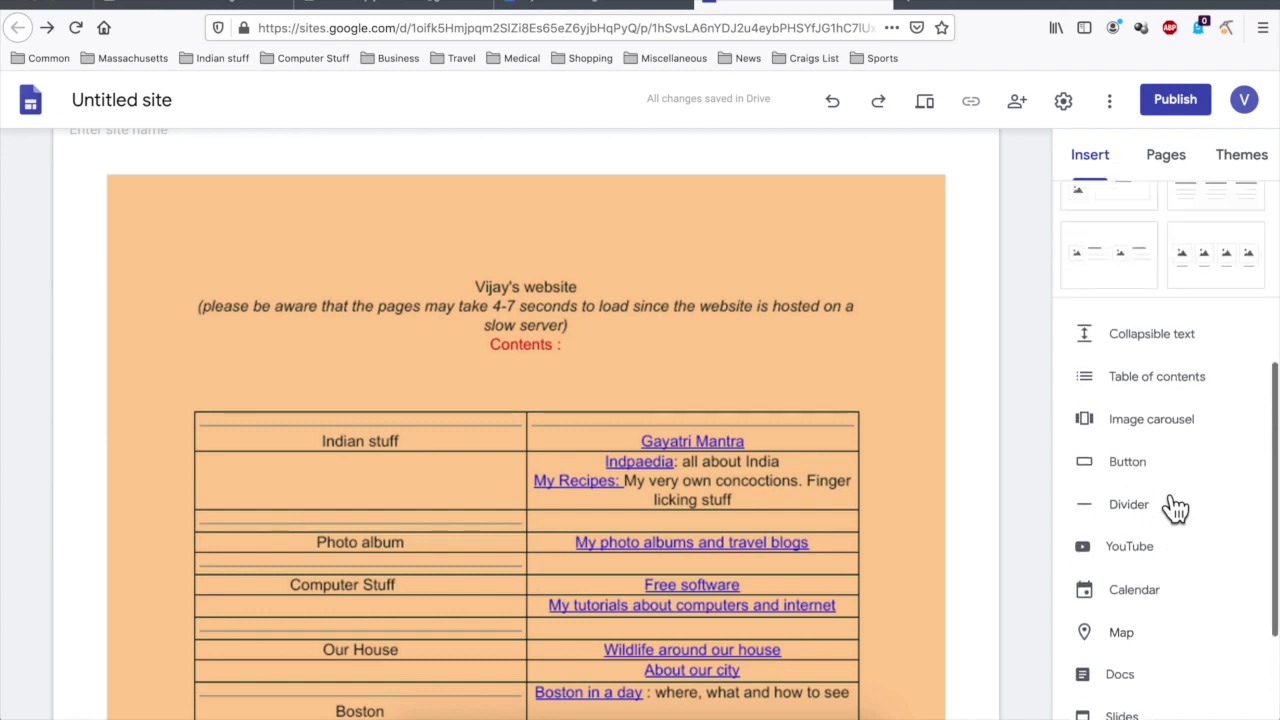
{"action": "scroll", "coordinate": [1175, 508], "scroll_direction": "up", "scroll_amount": 3}
{"action": "scroll", "coordinate": [1175, 508], "scroll_direction": "up", "scroll_amount": 2}
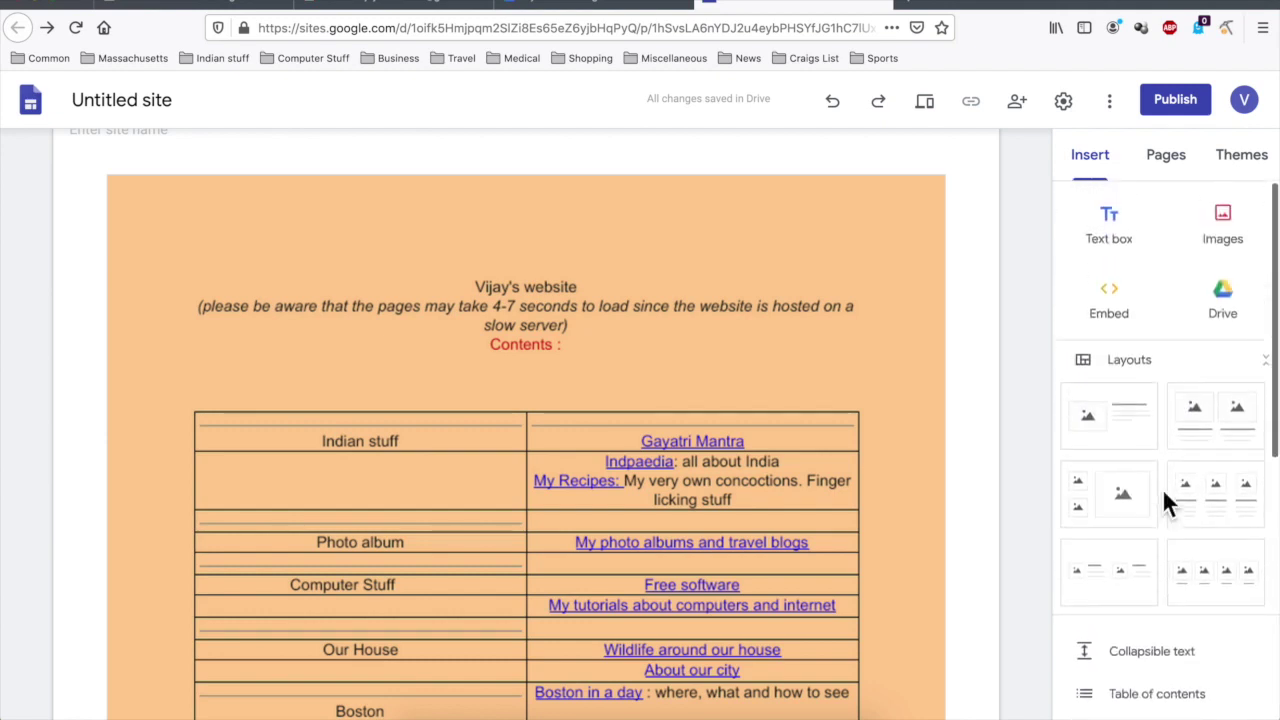